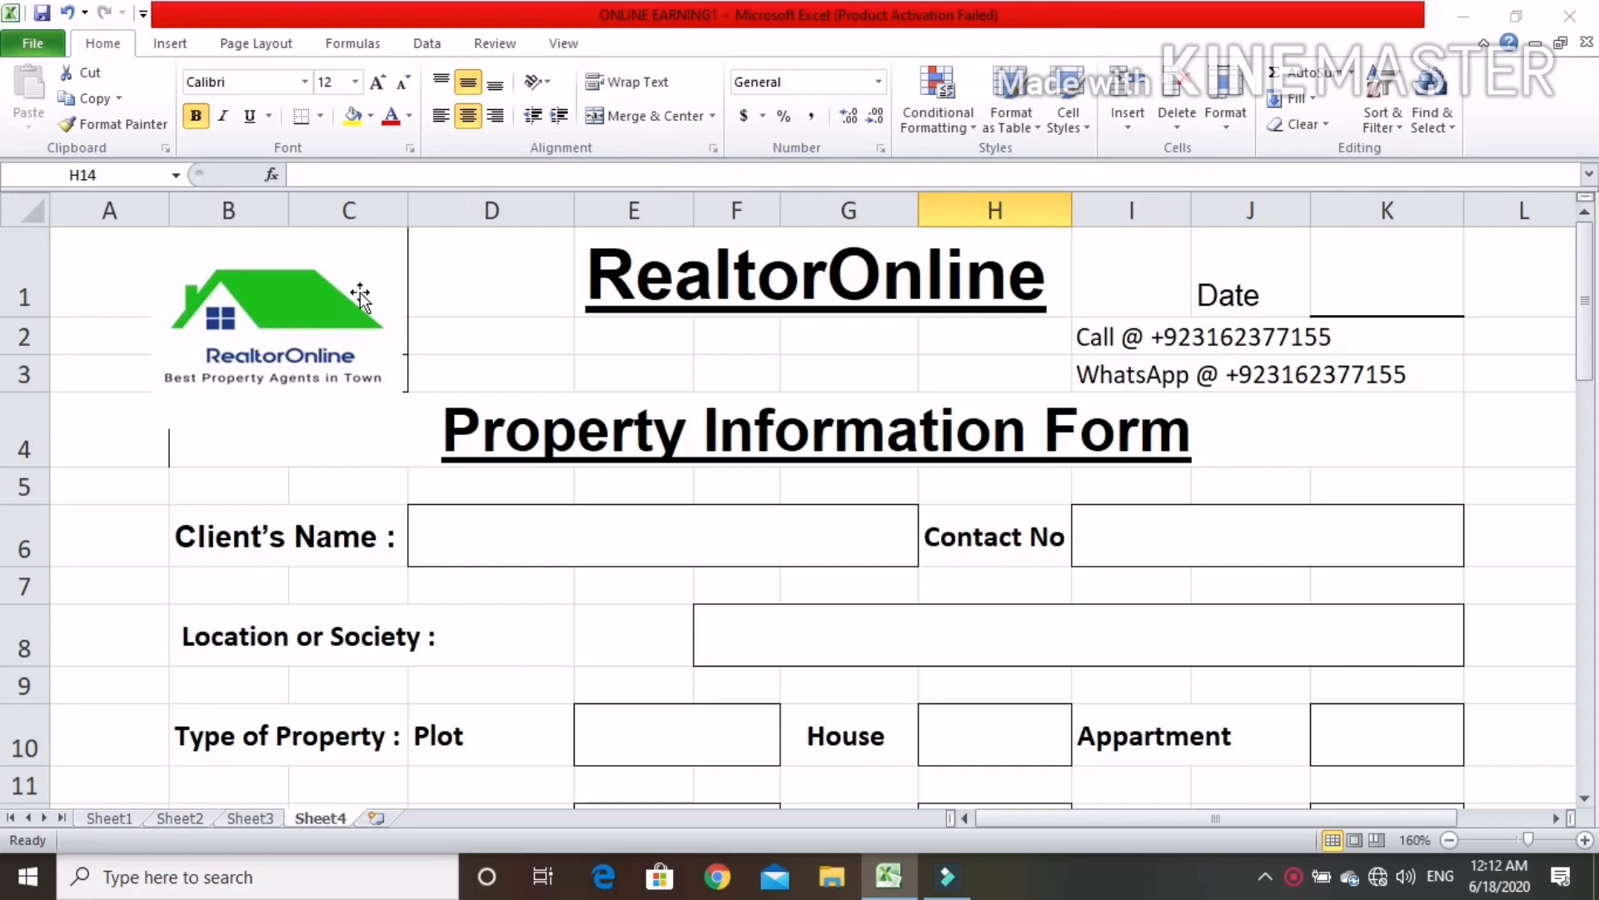
Examine the property form's header, date and contact lines, and its client name, contact number and location fields
{"action": "left_click", "coordinate": [783, 258]}
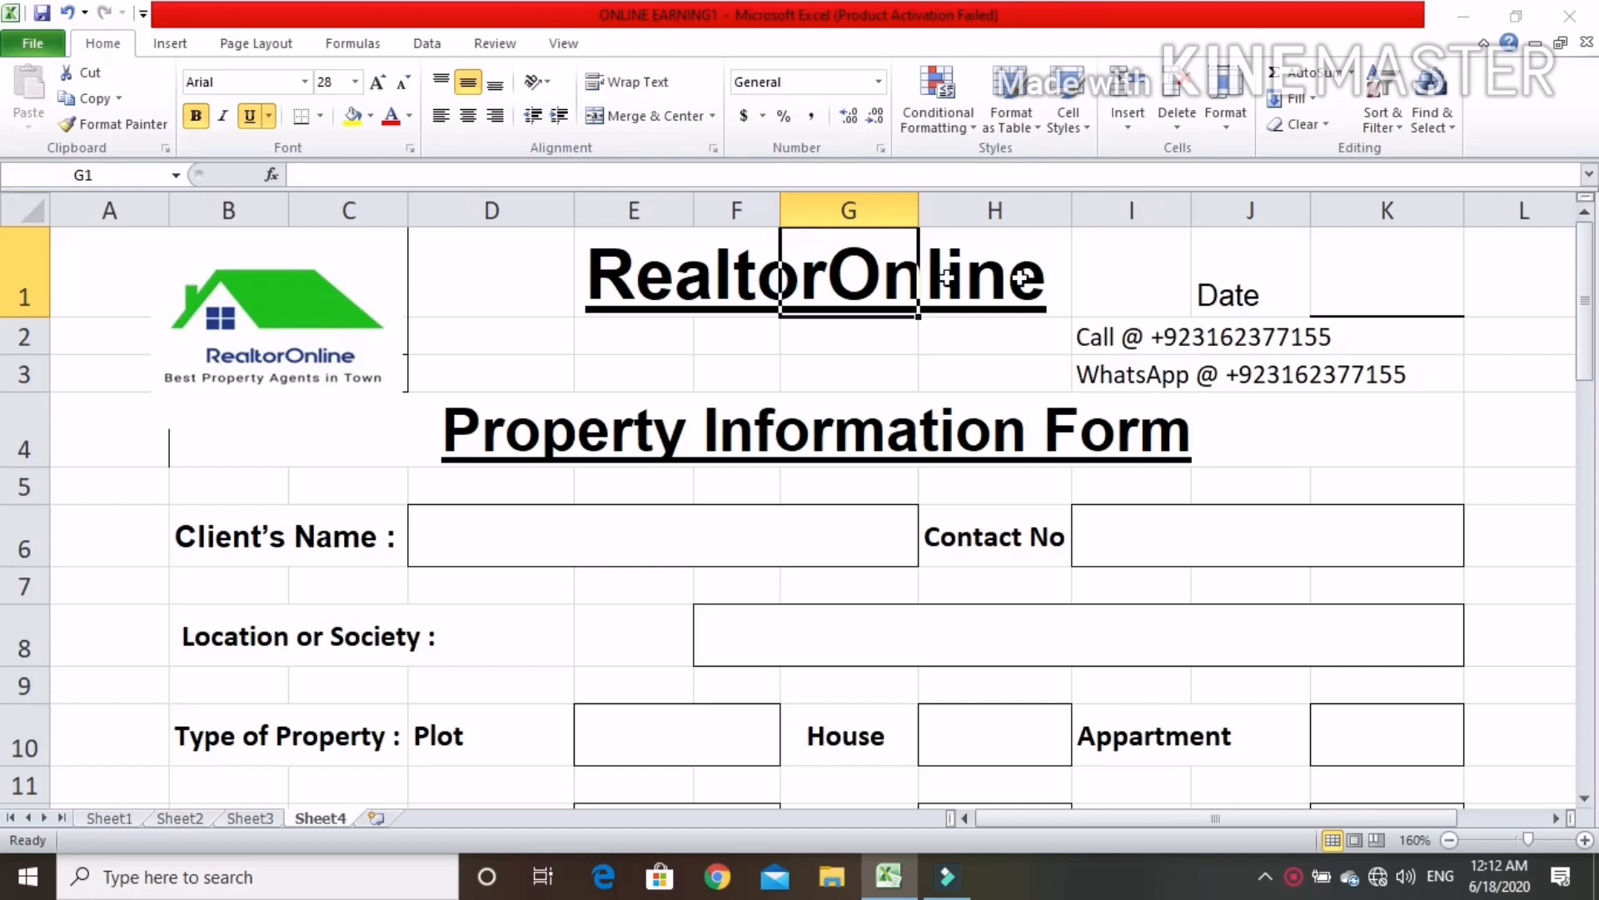
{"action": "left_click", "coordinate": [1362, 292]}
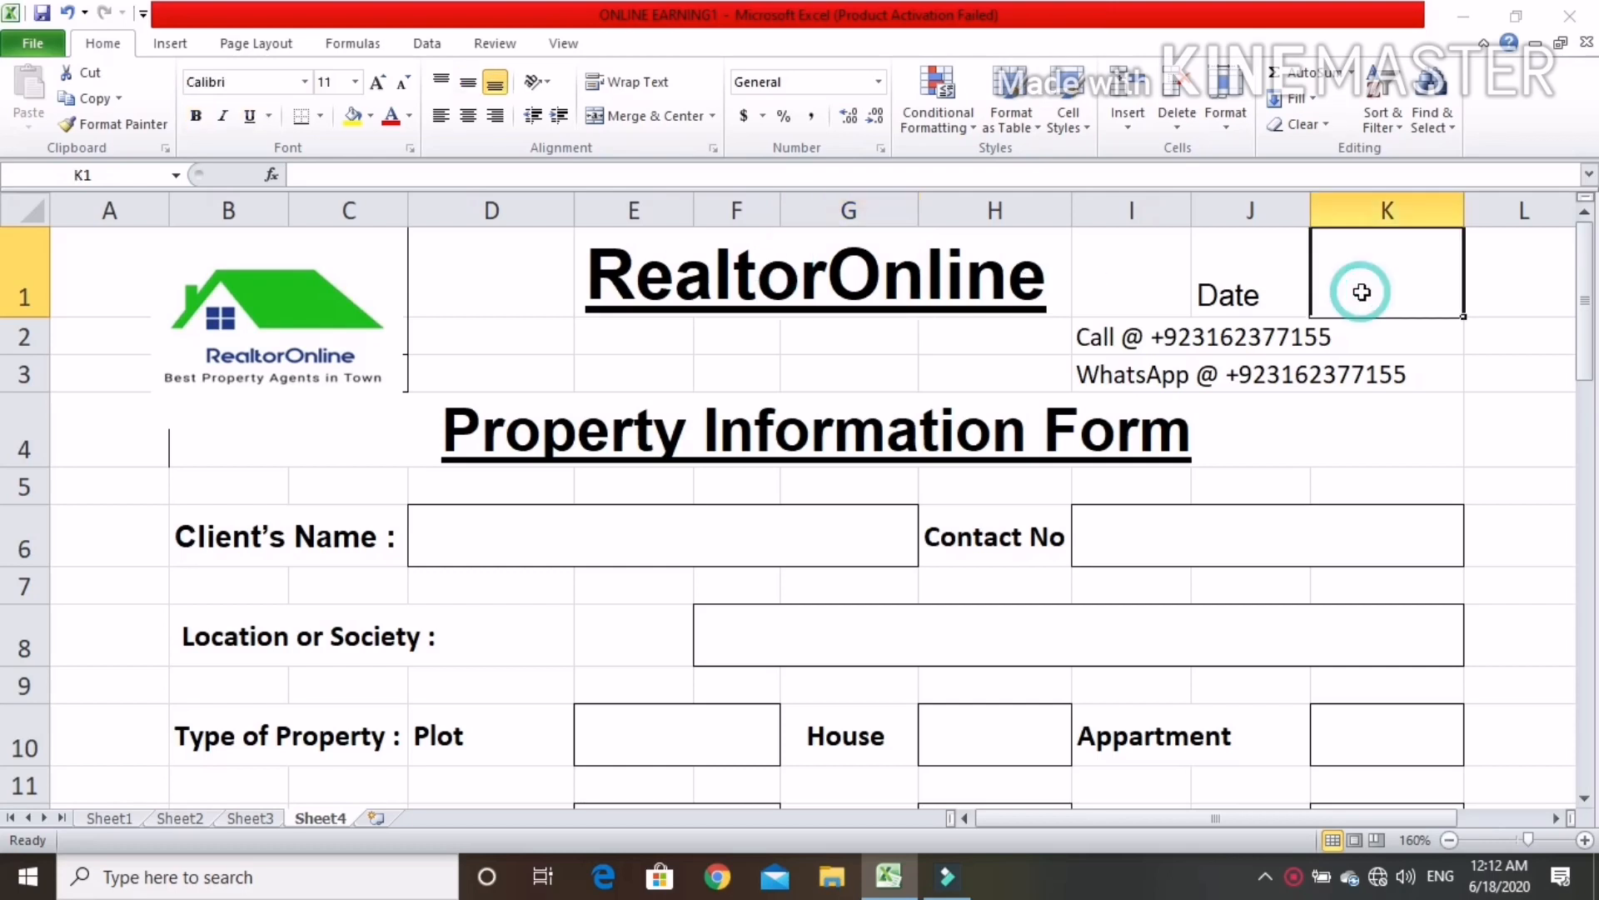
{"action": "left_click", "coordinate": [1336, 327]}
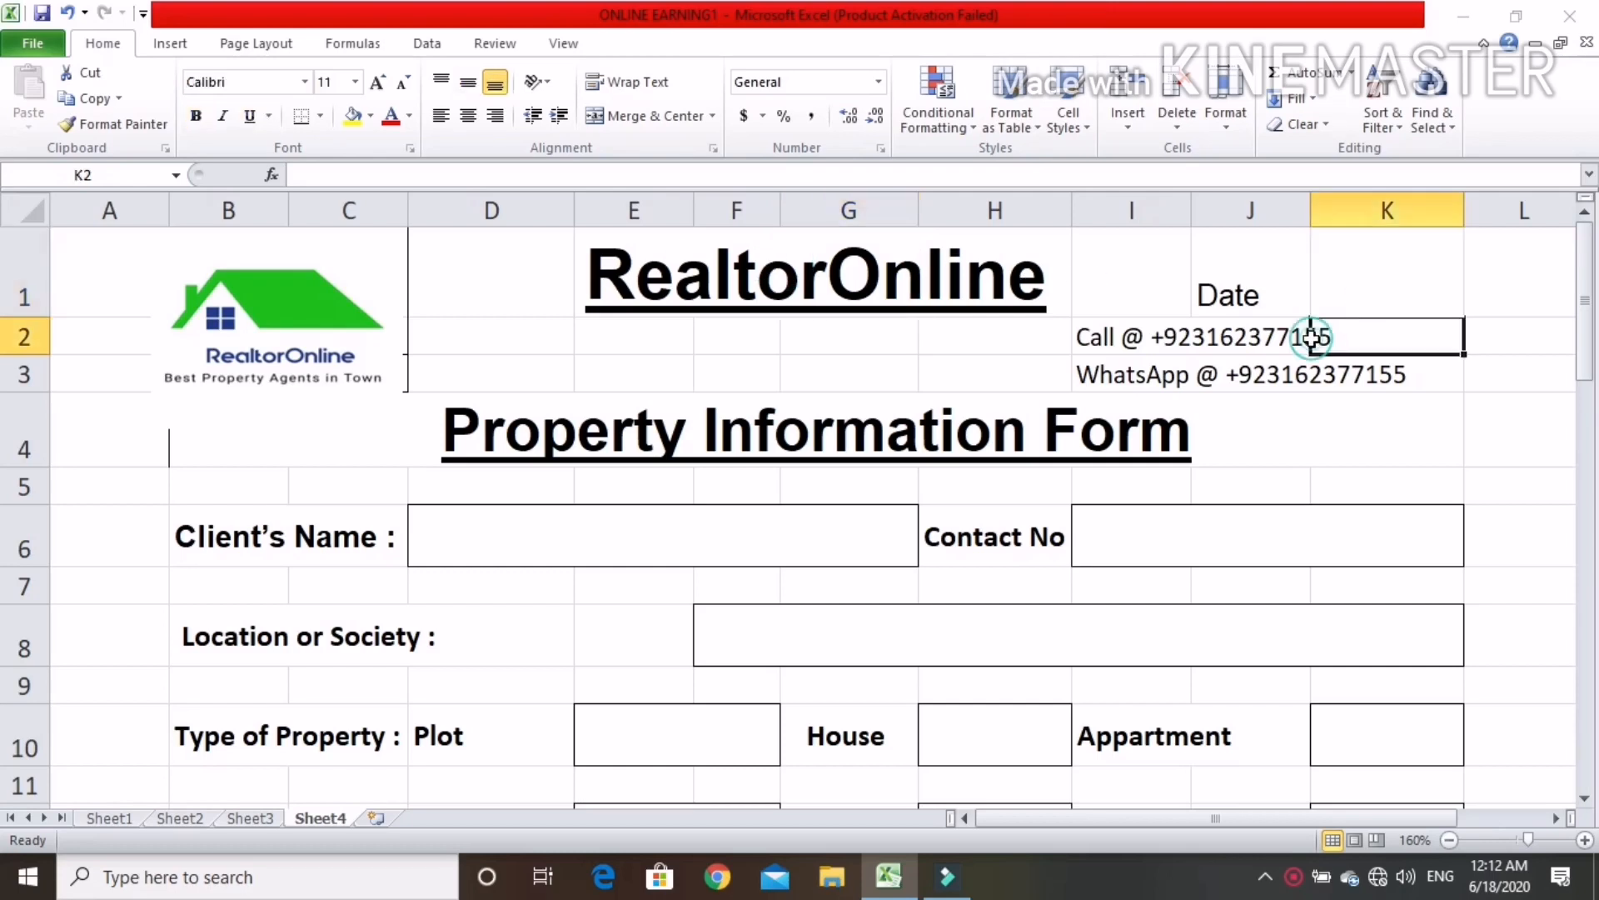
{"action": "left_click", "coordinate": [1281, 375]}
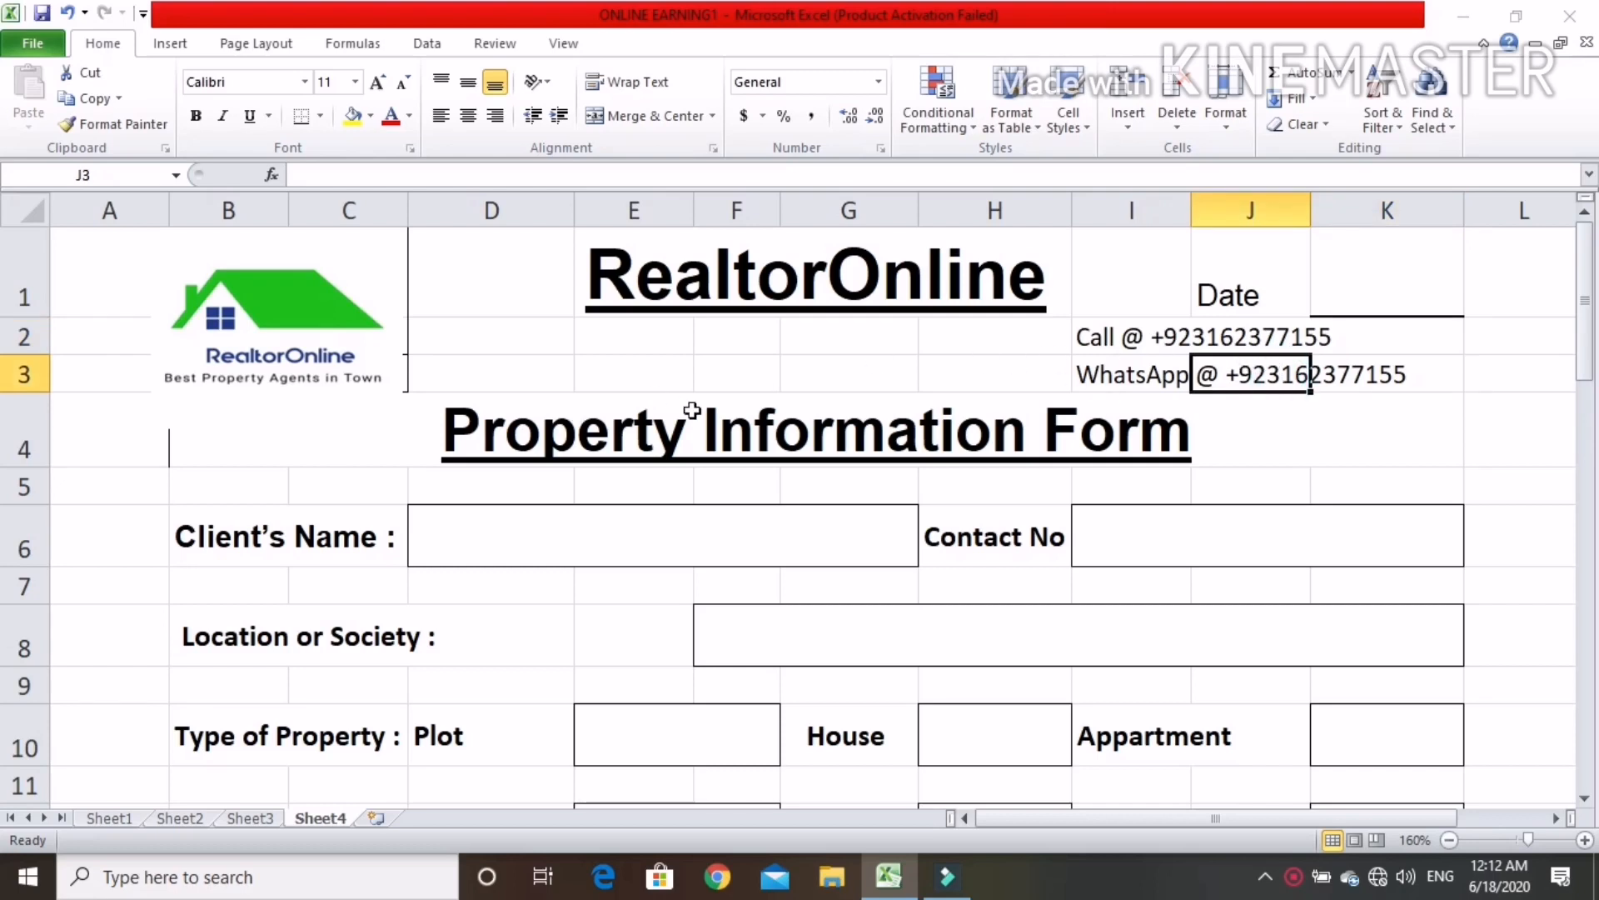
{"action": "left_click", "coordinate": [592, 432]}
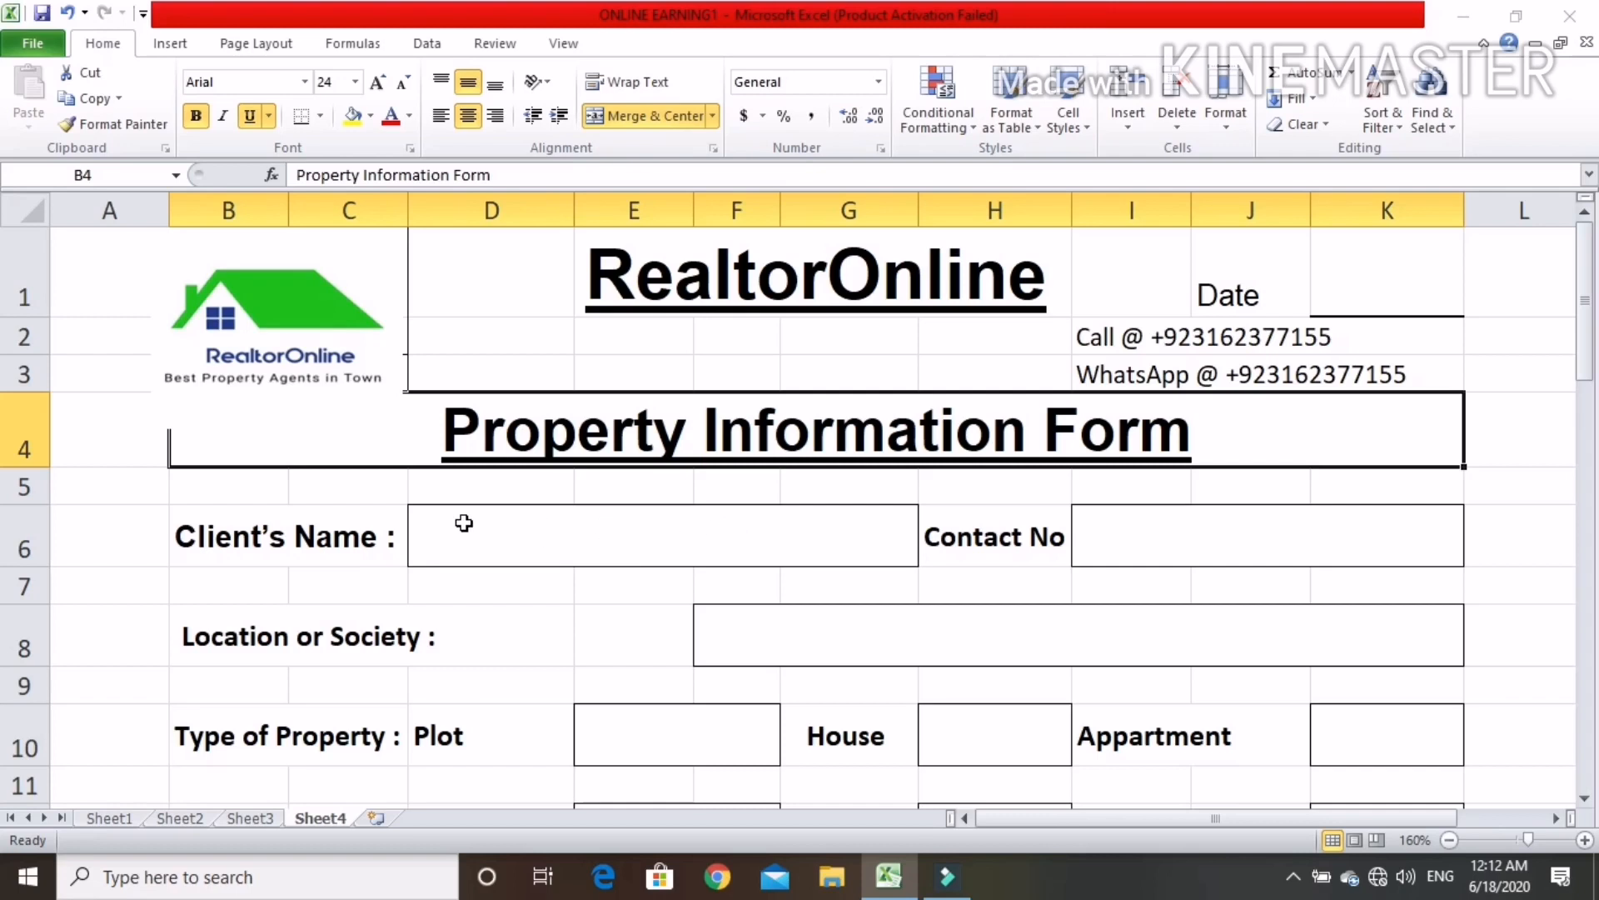
{"action": "left_click", "coordinate": [672, 541]}
{"action": "left_click", "coordinate": [1218, 537]}
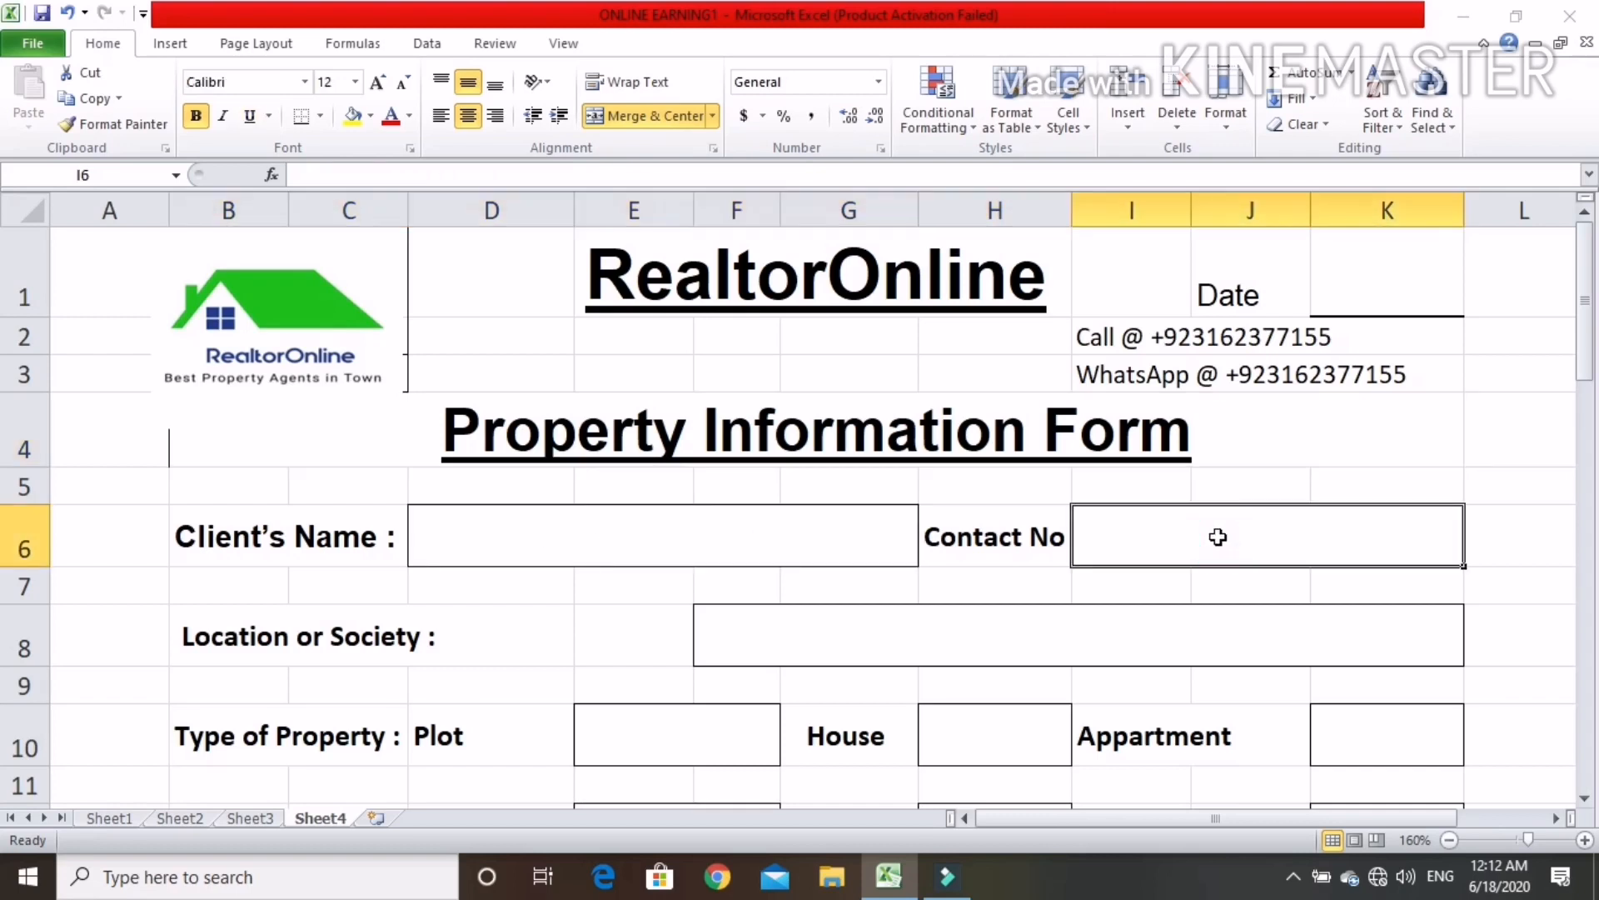
{"action": "scroll", "coordinate": [919, 545], "scroll_direction": "down", "scroll_amount": 1}
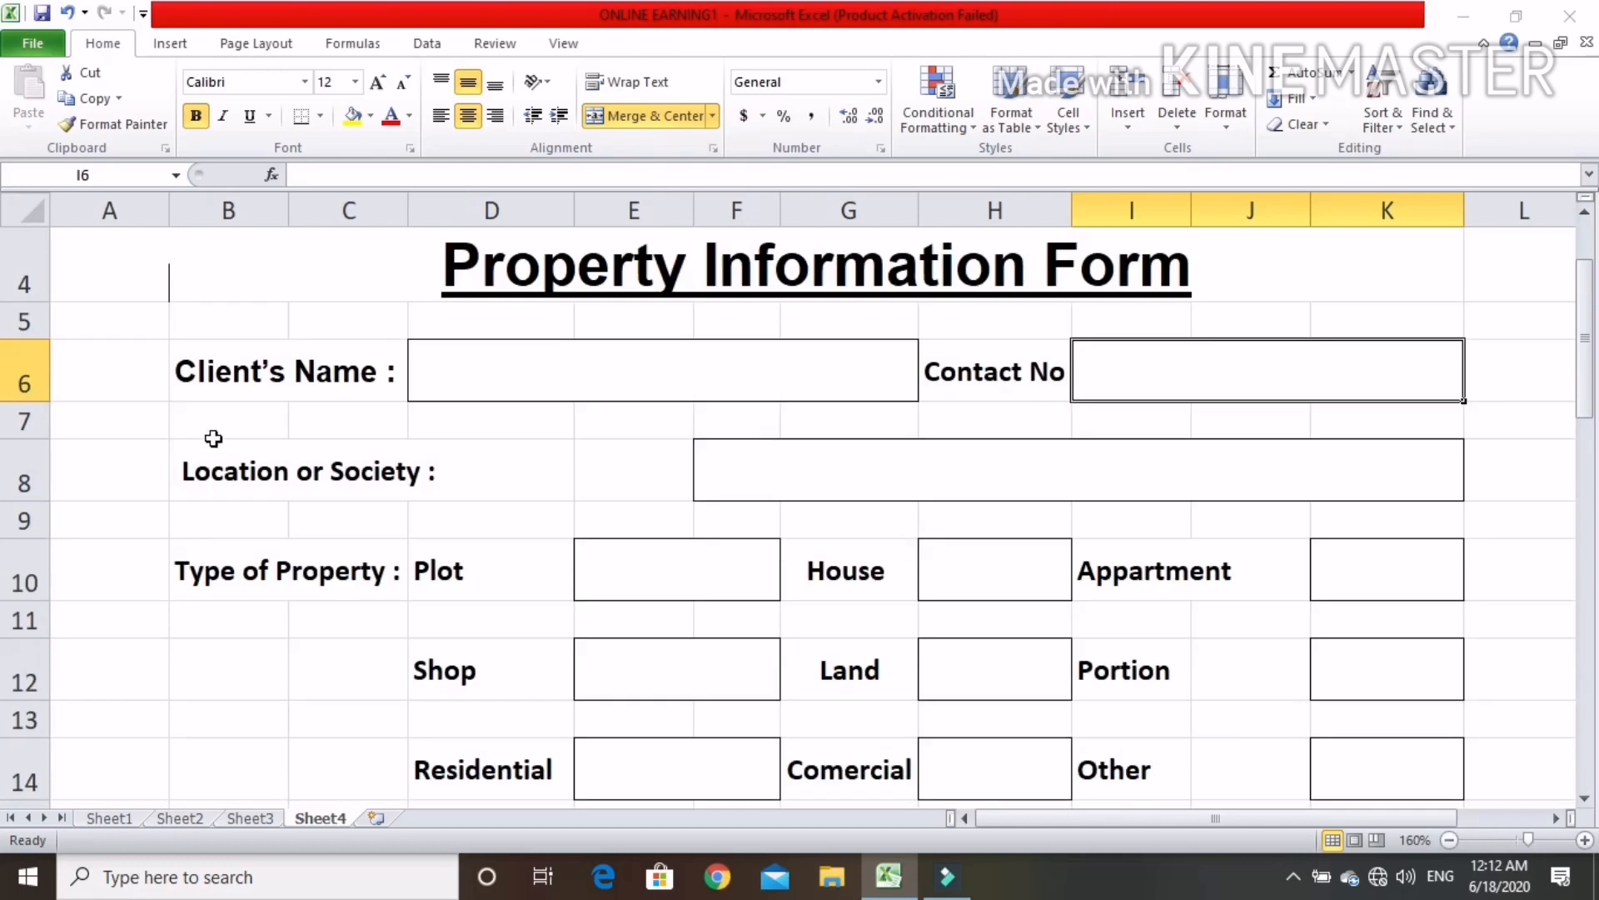
{"action": "left_click", "coordinate": [963, 480]}
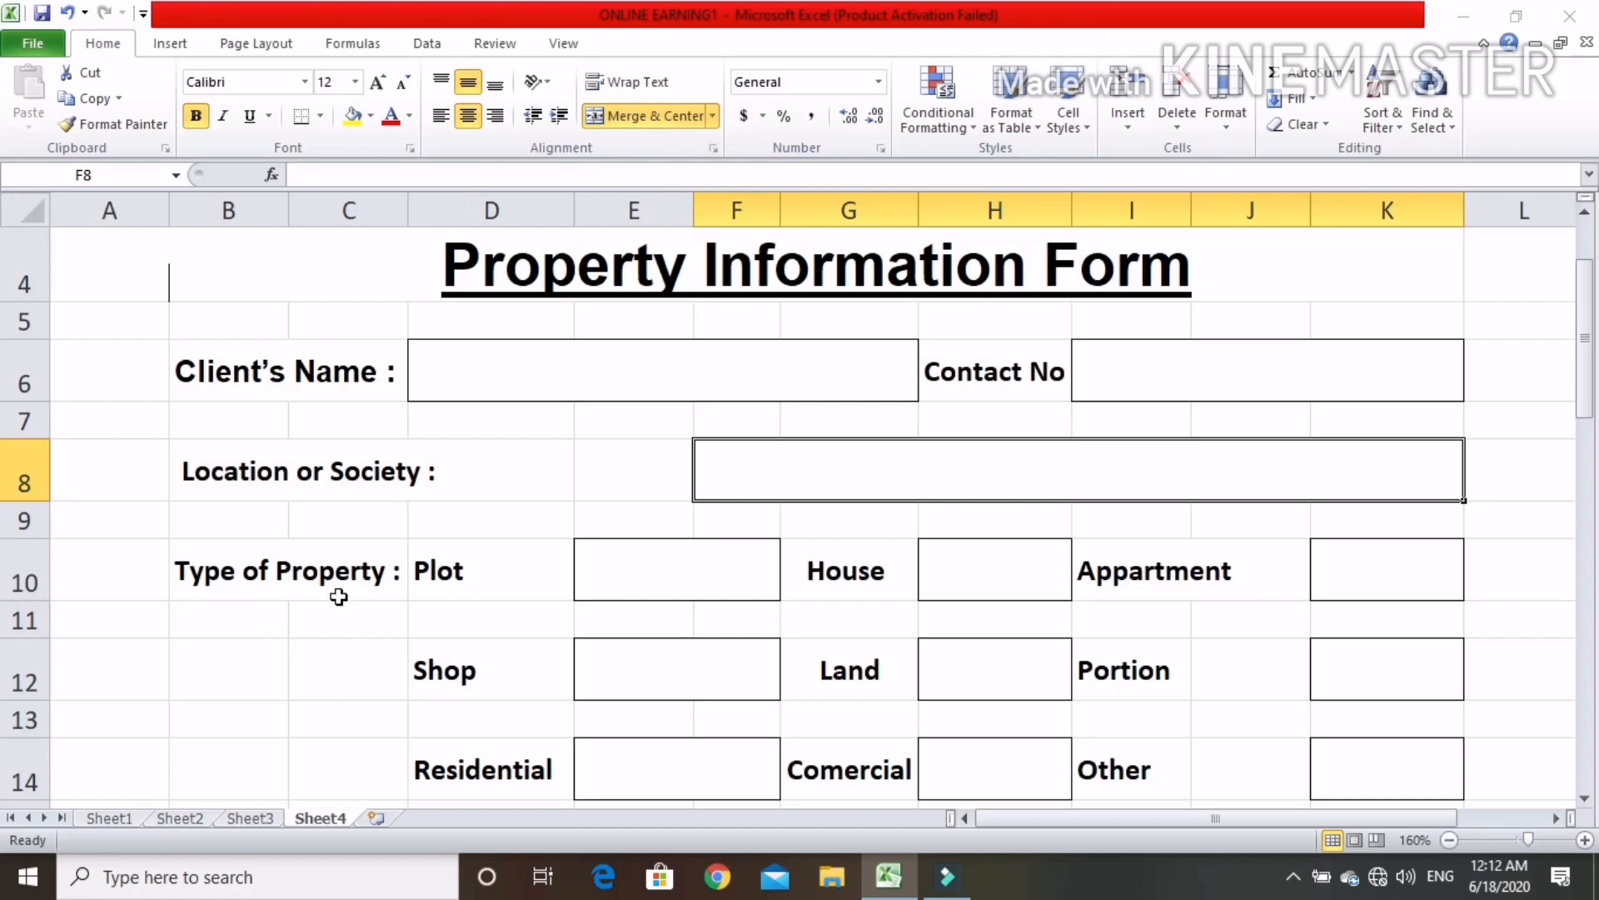
Examine the Type of Property answer boxes, from Plot, House and Appartment through Residential, Comercial and Other
{"action": "left_click", "coordinate": [705, 579]}
{"action": "left_click", "coordinate": [990, 567]}
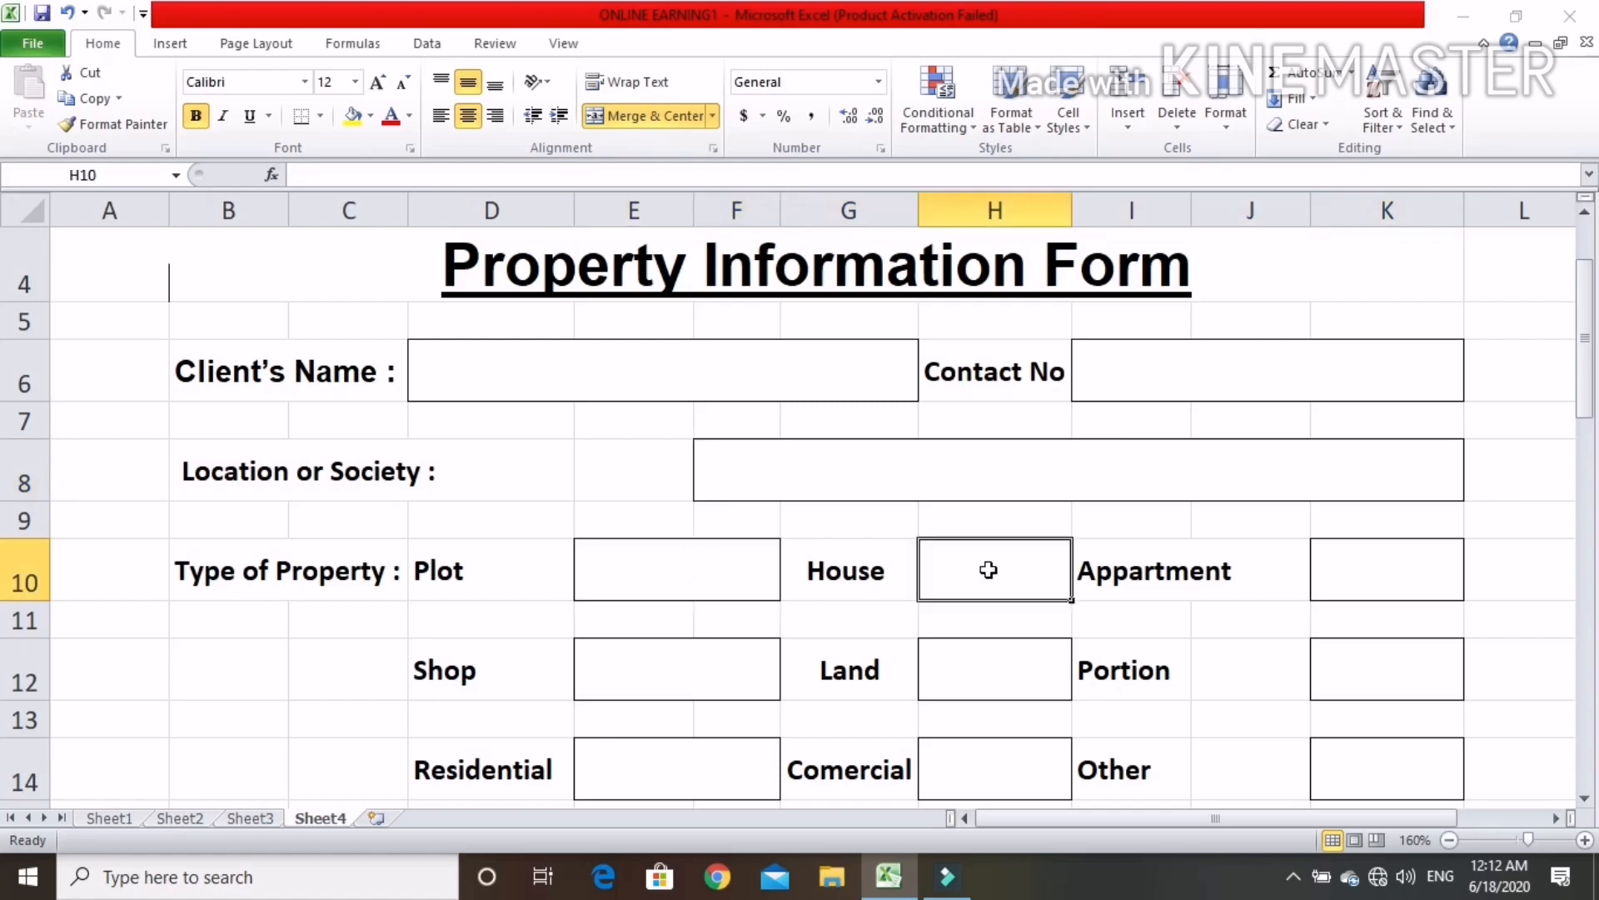
{"action": "left_click", "coordinate": [1379, 589]}
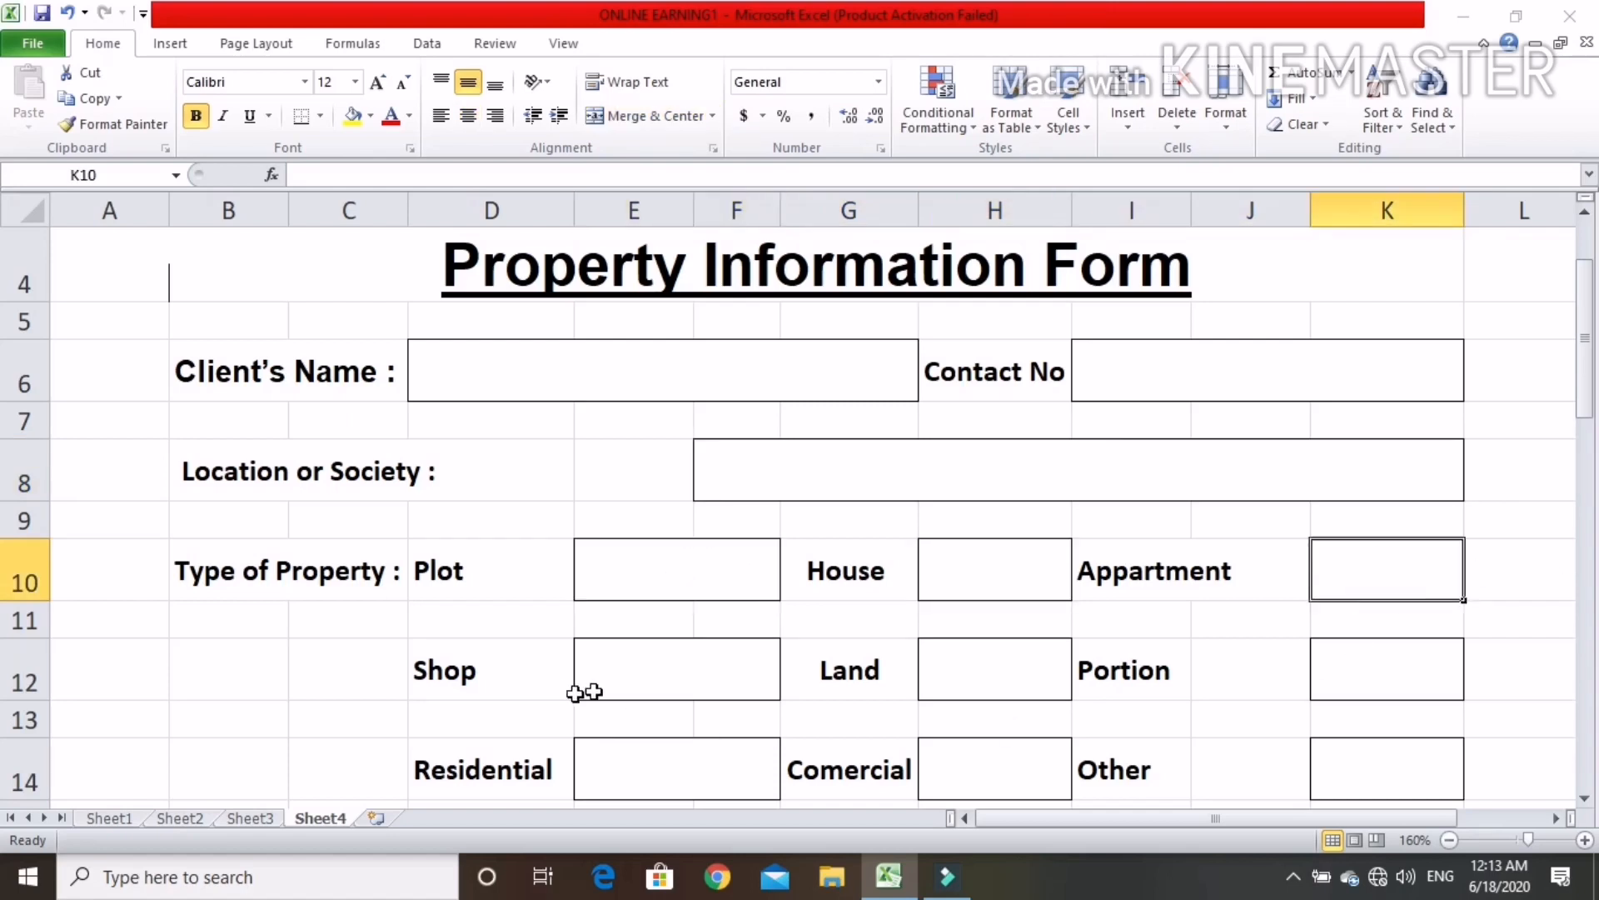
{"action": "left_click", "coordinate": [622, 683]}
{"action": "left_click", "coordinate": [978, 670]}
{"action": "left_click", "coordinate": [1408, 662]}
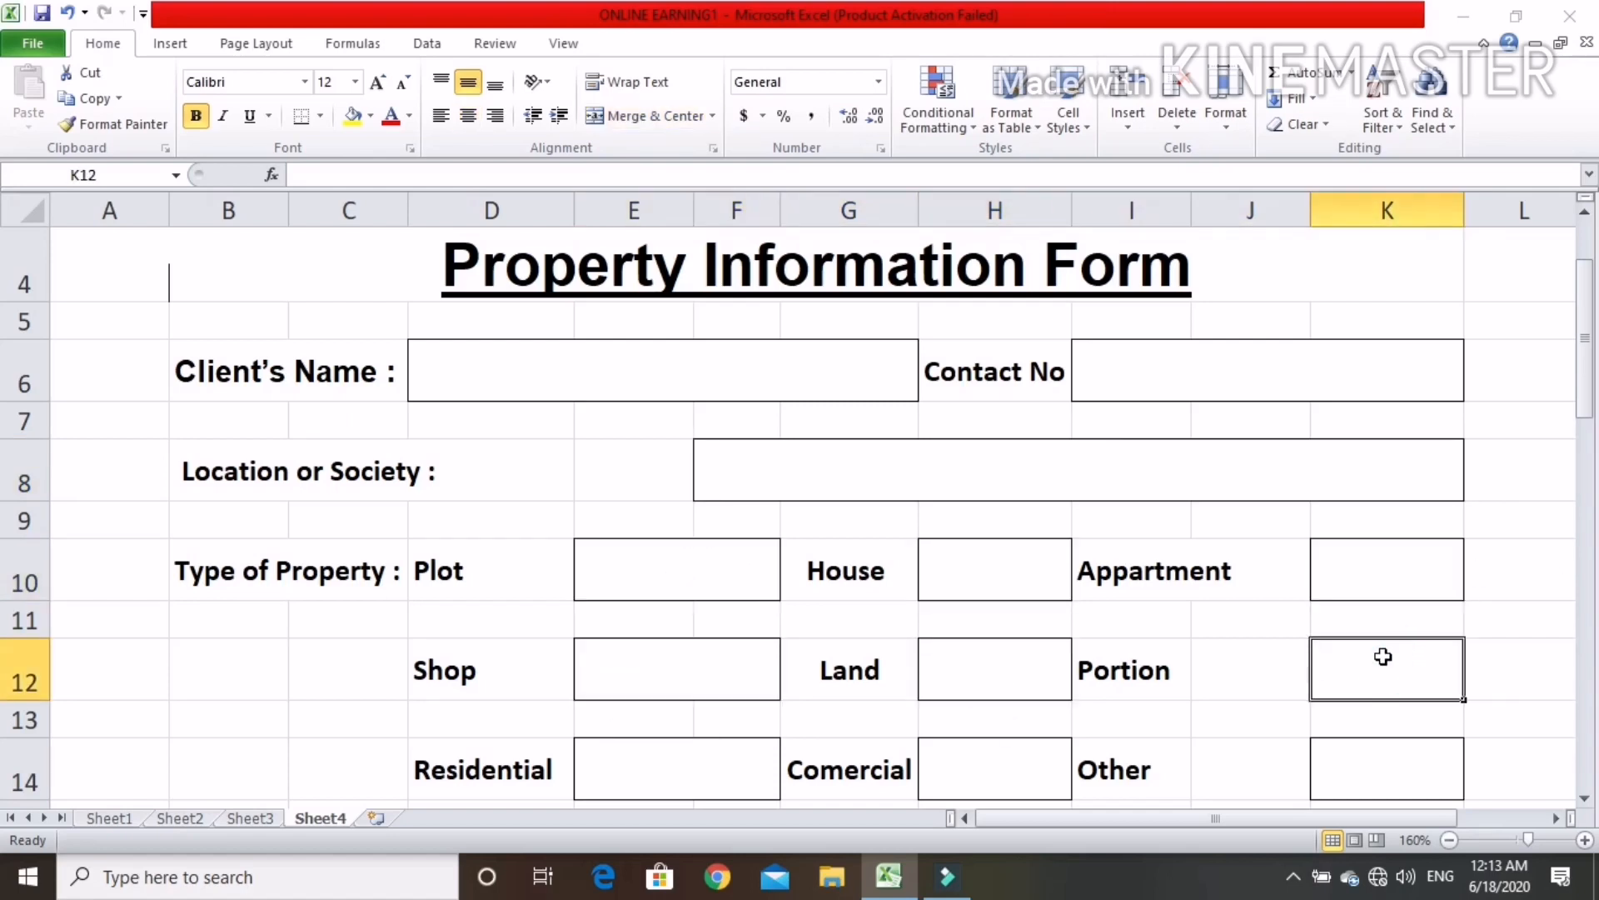
{"action": "scroll", "coordinate": [1366, 649], "scroll_direction": "down", "scroll_amount": 1}
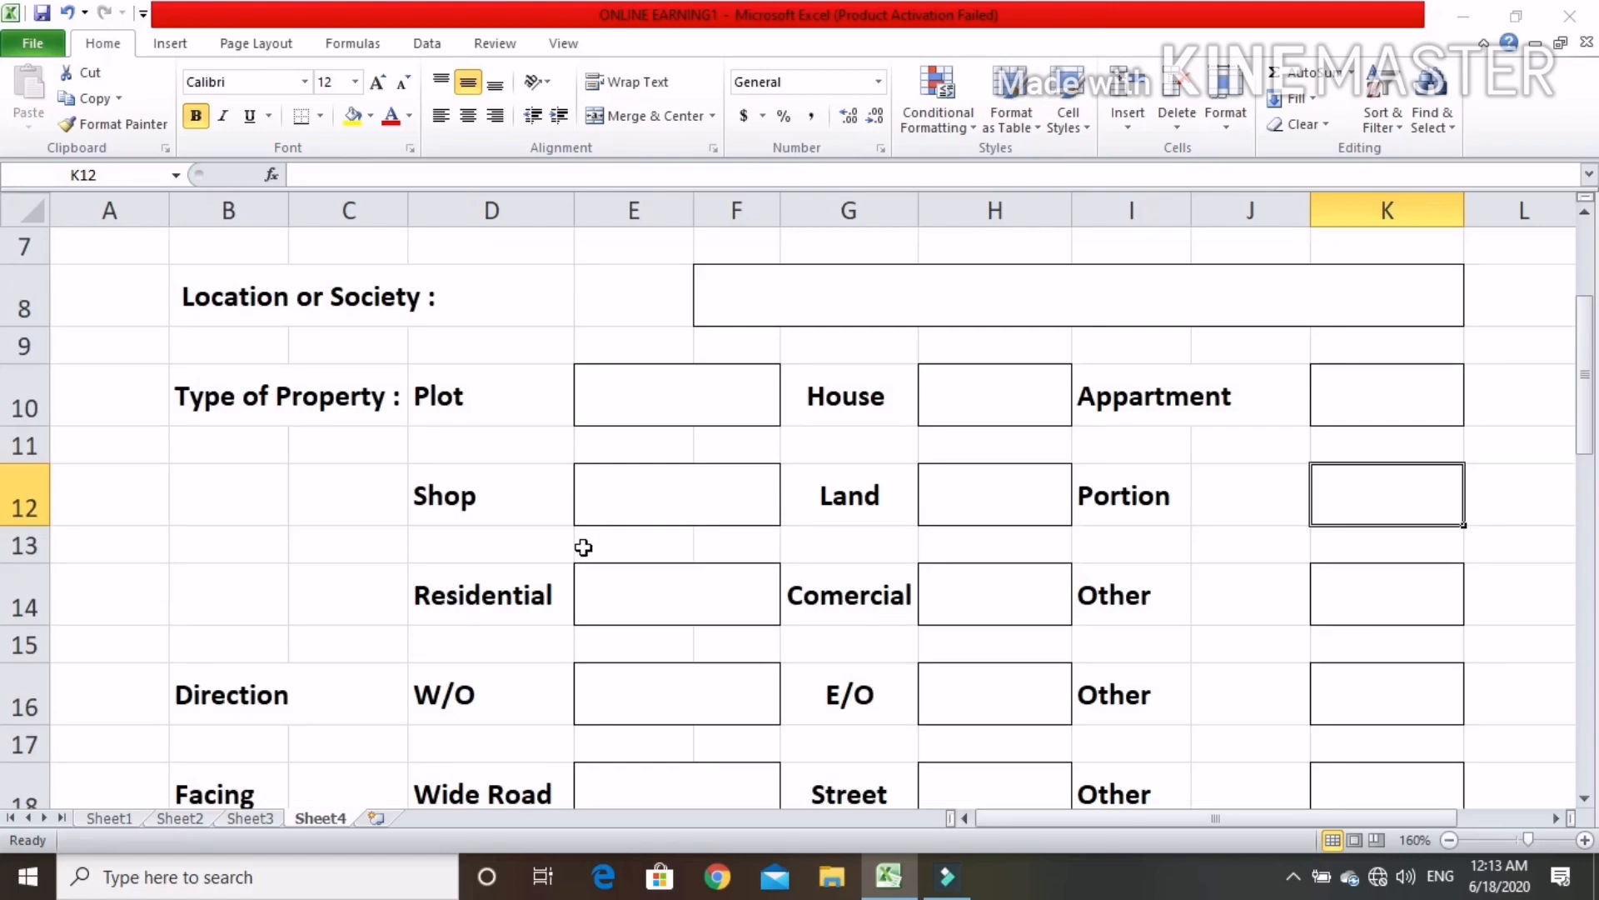
{"action": "left_click", "coordinate": [678, 609]}
{"action": "left_click", "coordinate": [1005, 594]}
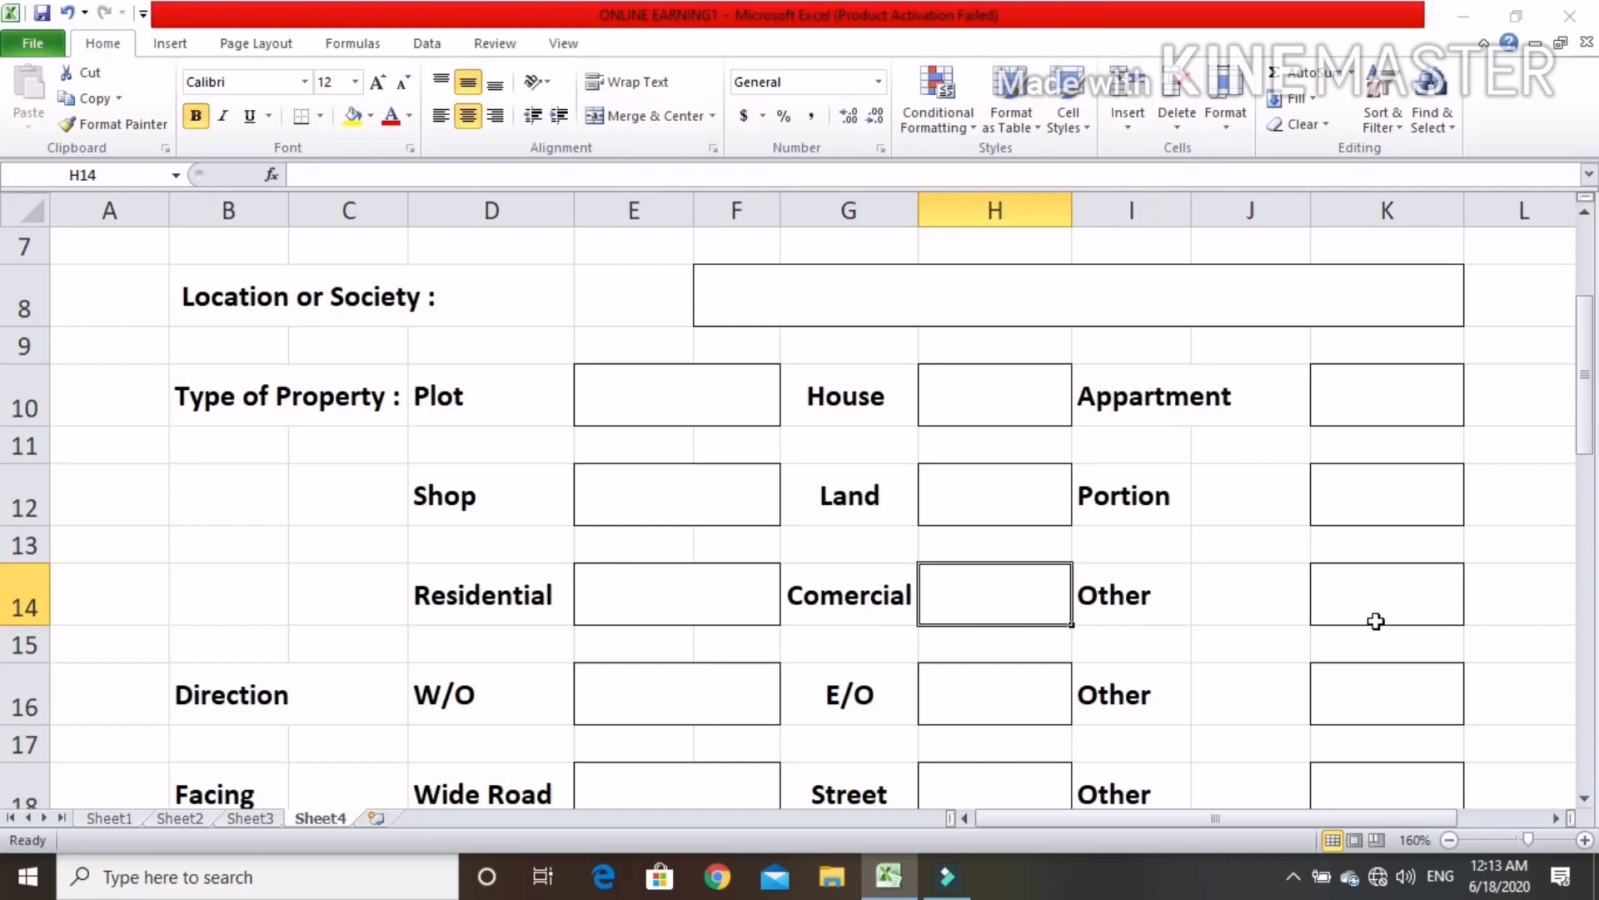
{"action": "left_click", "coordinate": [1366, 593]}
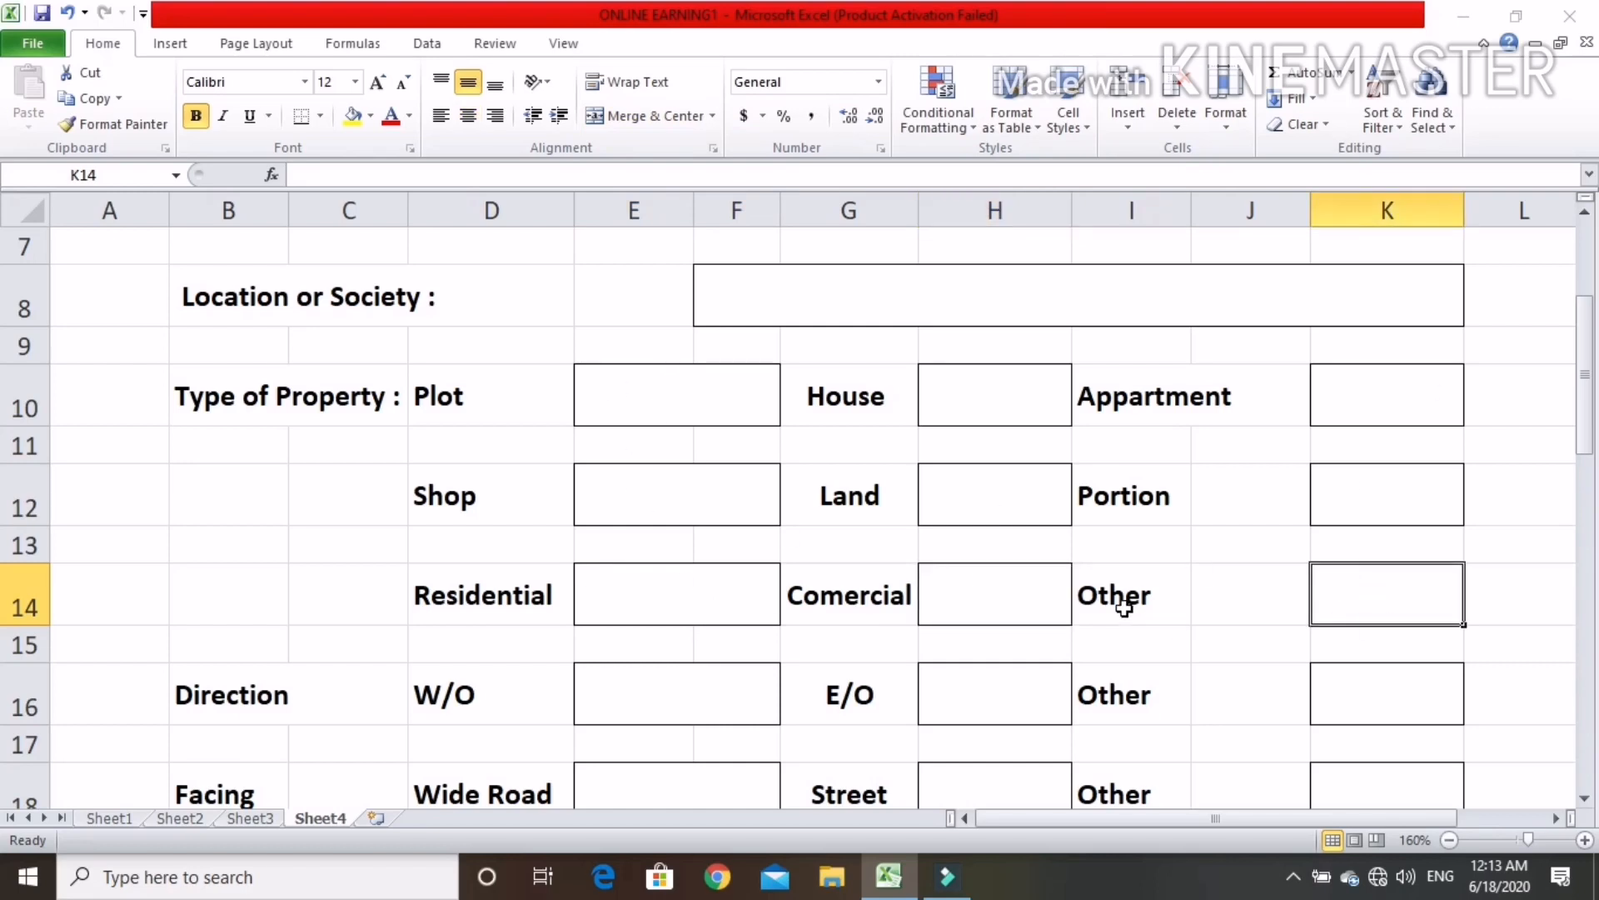
Examine the form's Facing, Measurements and Objective of Property fields, including the Rent out and Sale boxes
{"action": "scroll", "coordinate": [728, 643], "scroll_direction": "down", "scroll_amount": 1}
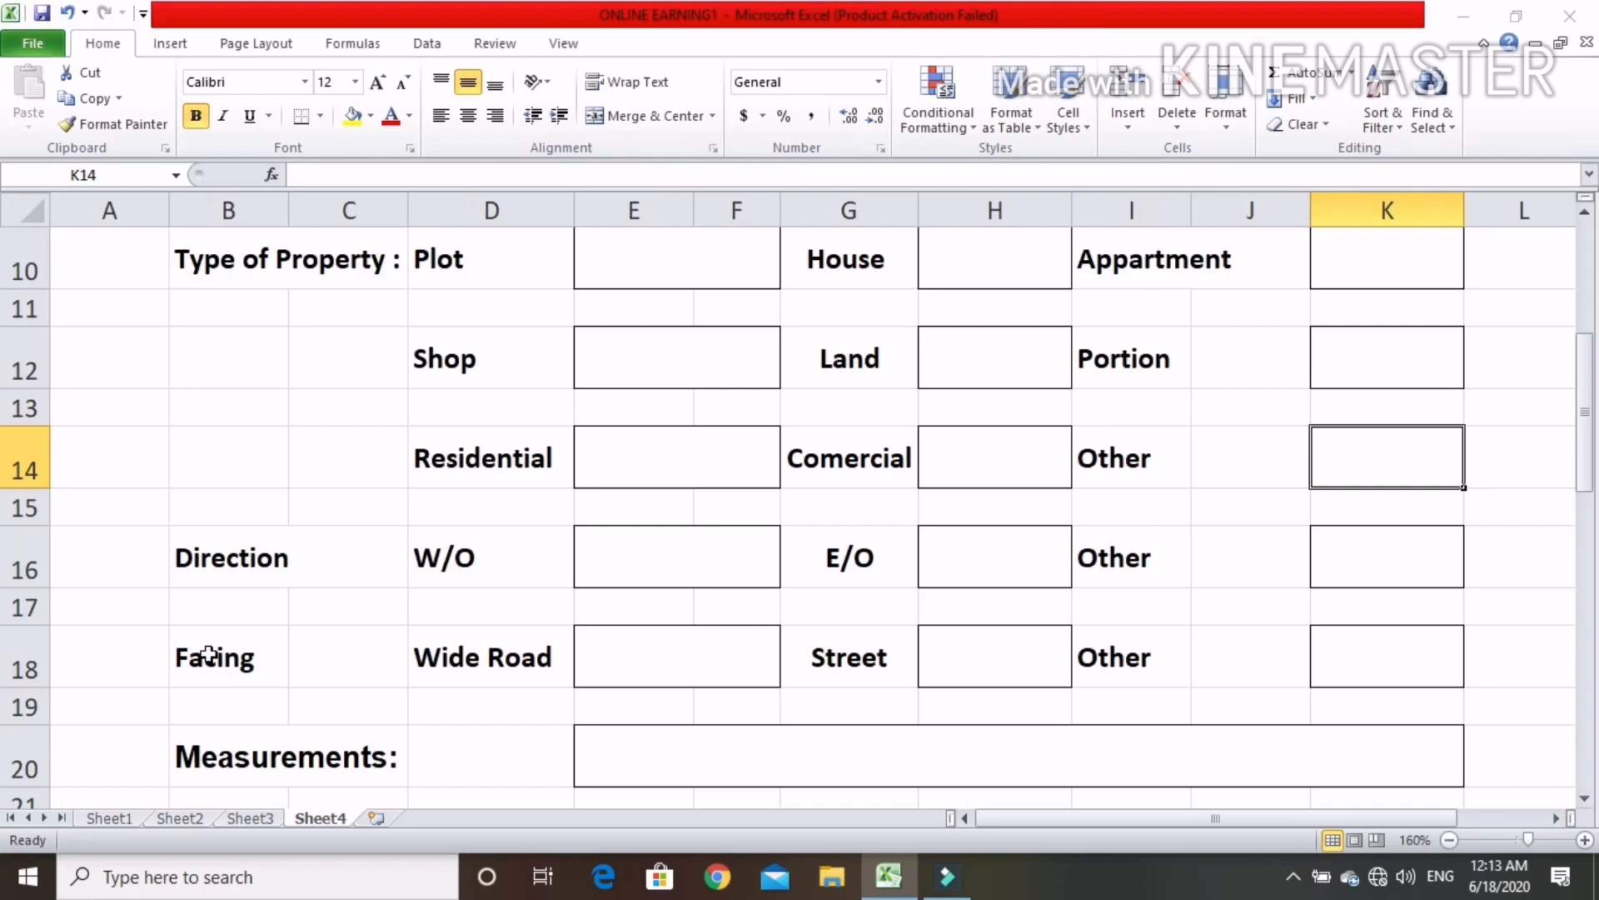
{"action": "left_click", "coordinate": [676, 665]}
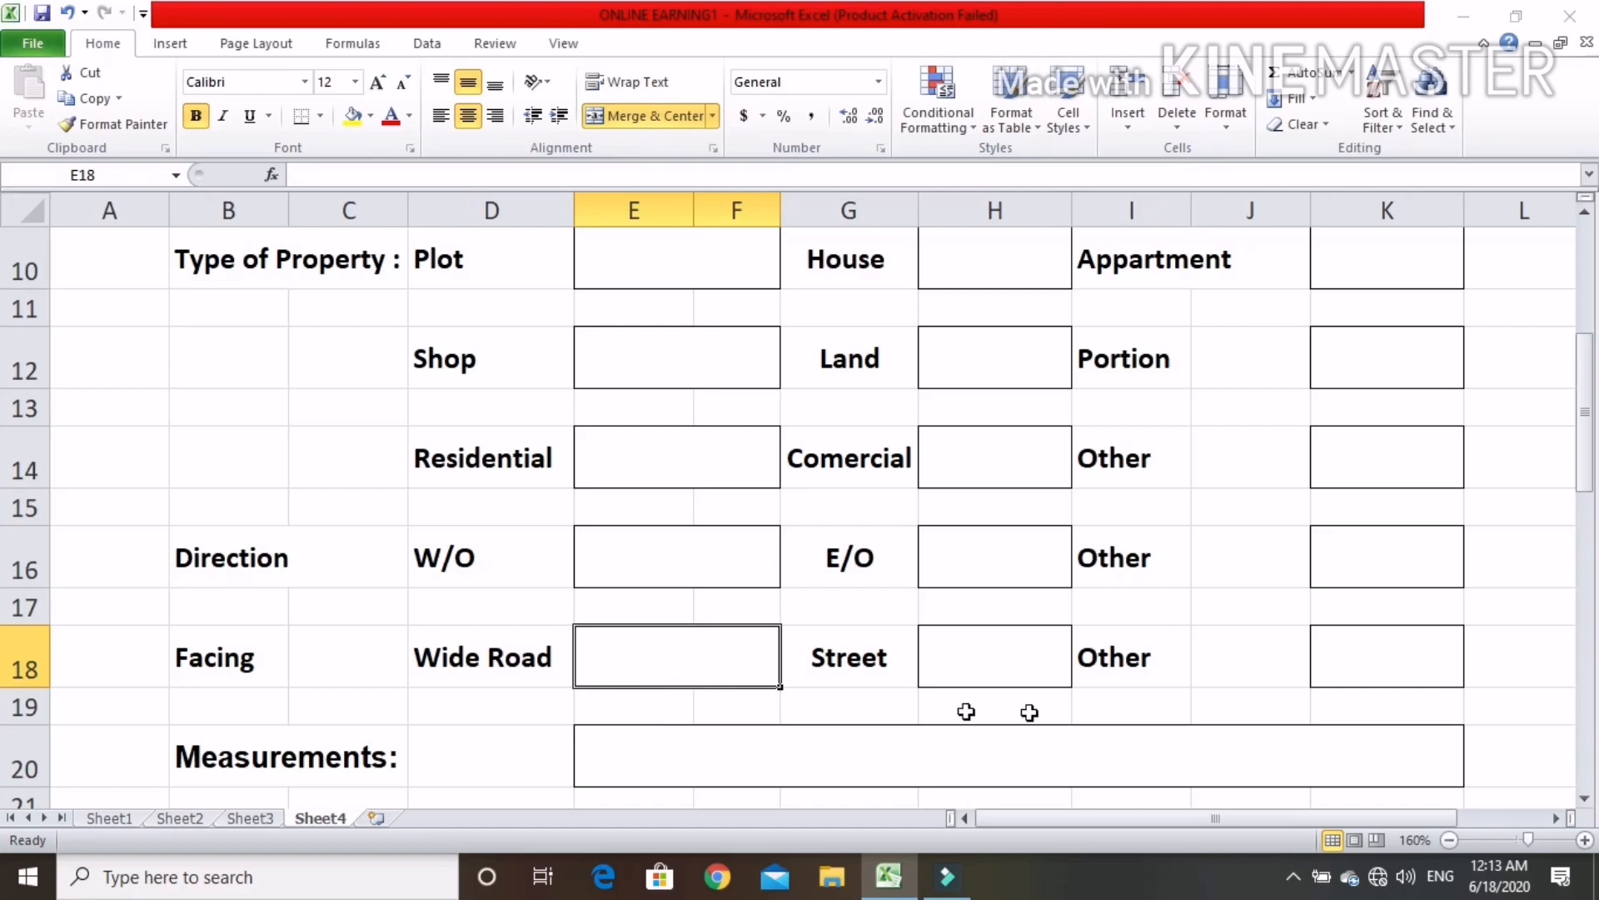
{"action": "left_click", "coordinate": [989, 663]}
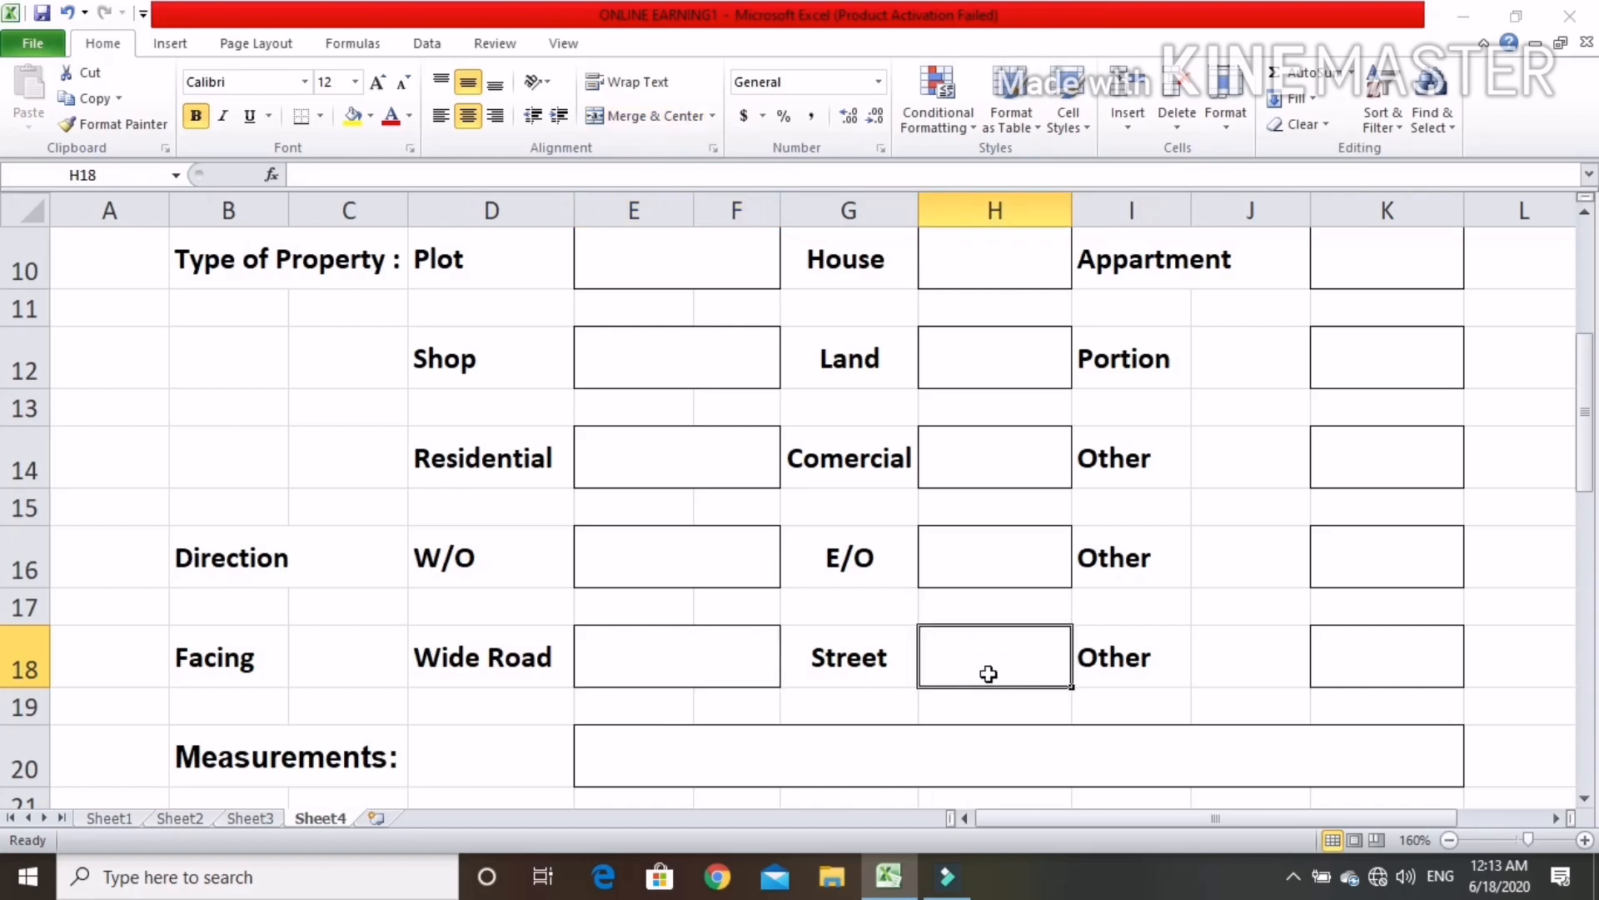
{"action": "left_click", "coordinate": [1407, 660]}
{"action": "scroll", "coordinate": [924, 575], "scroll_direction": "down", "scroll_amount": 2}
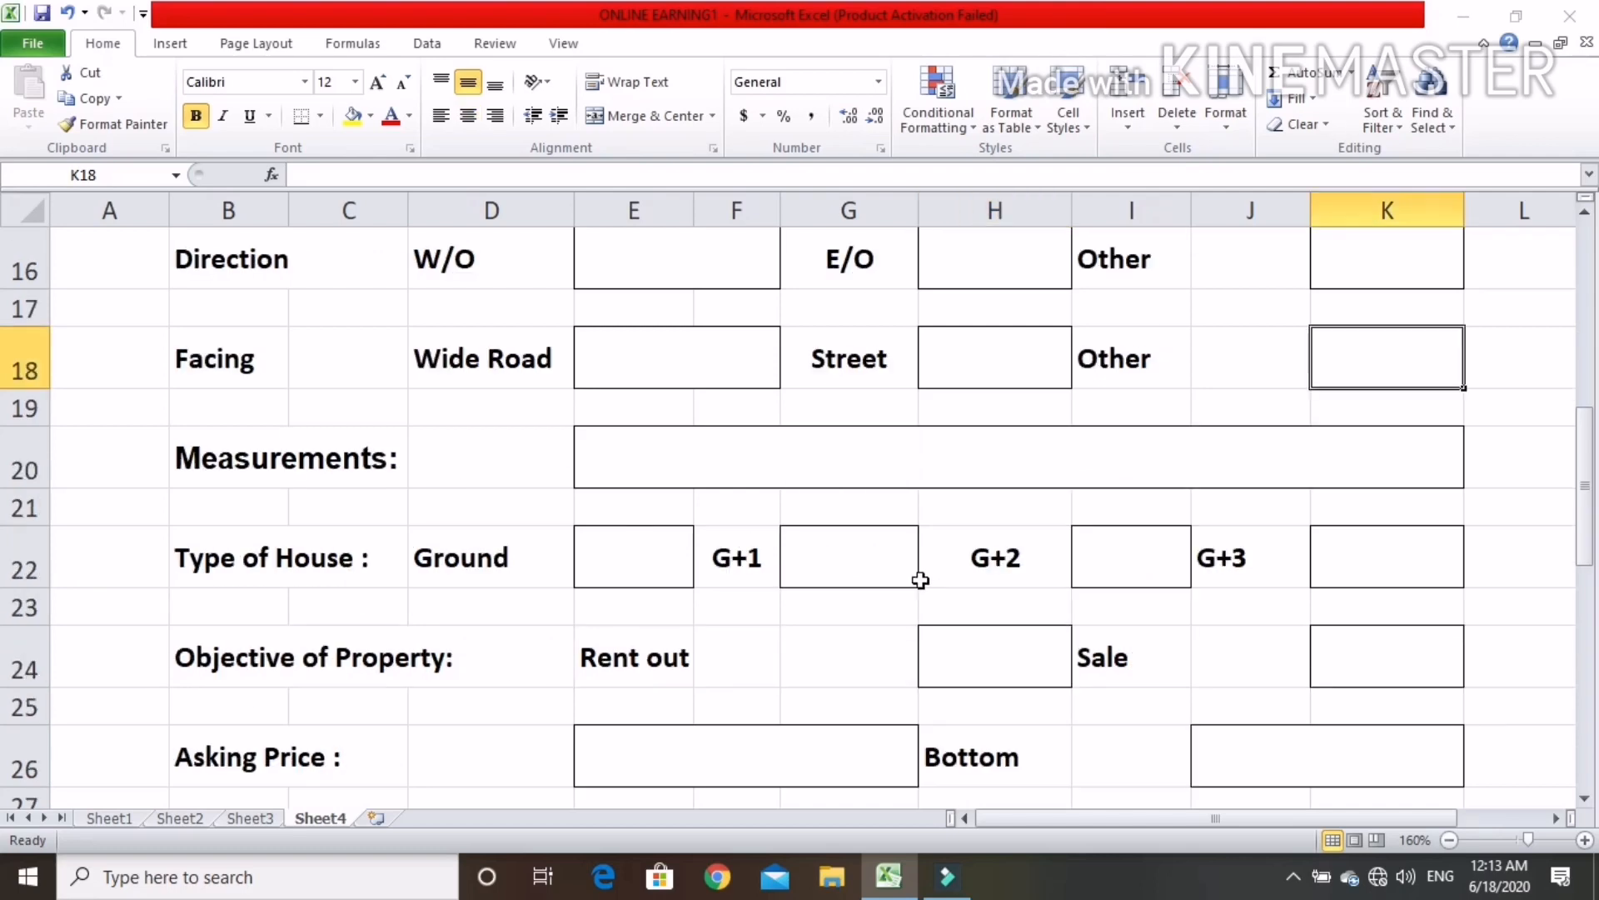
{"action": "left_click", "coordinate": [759, 449]}
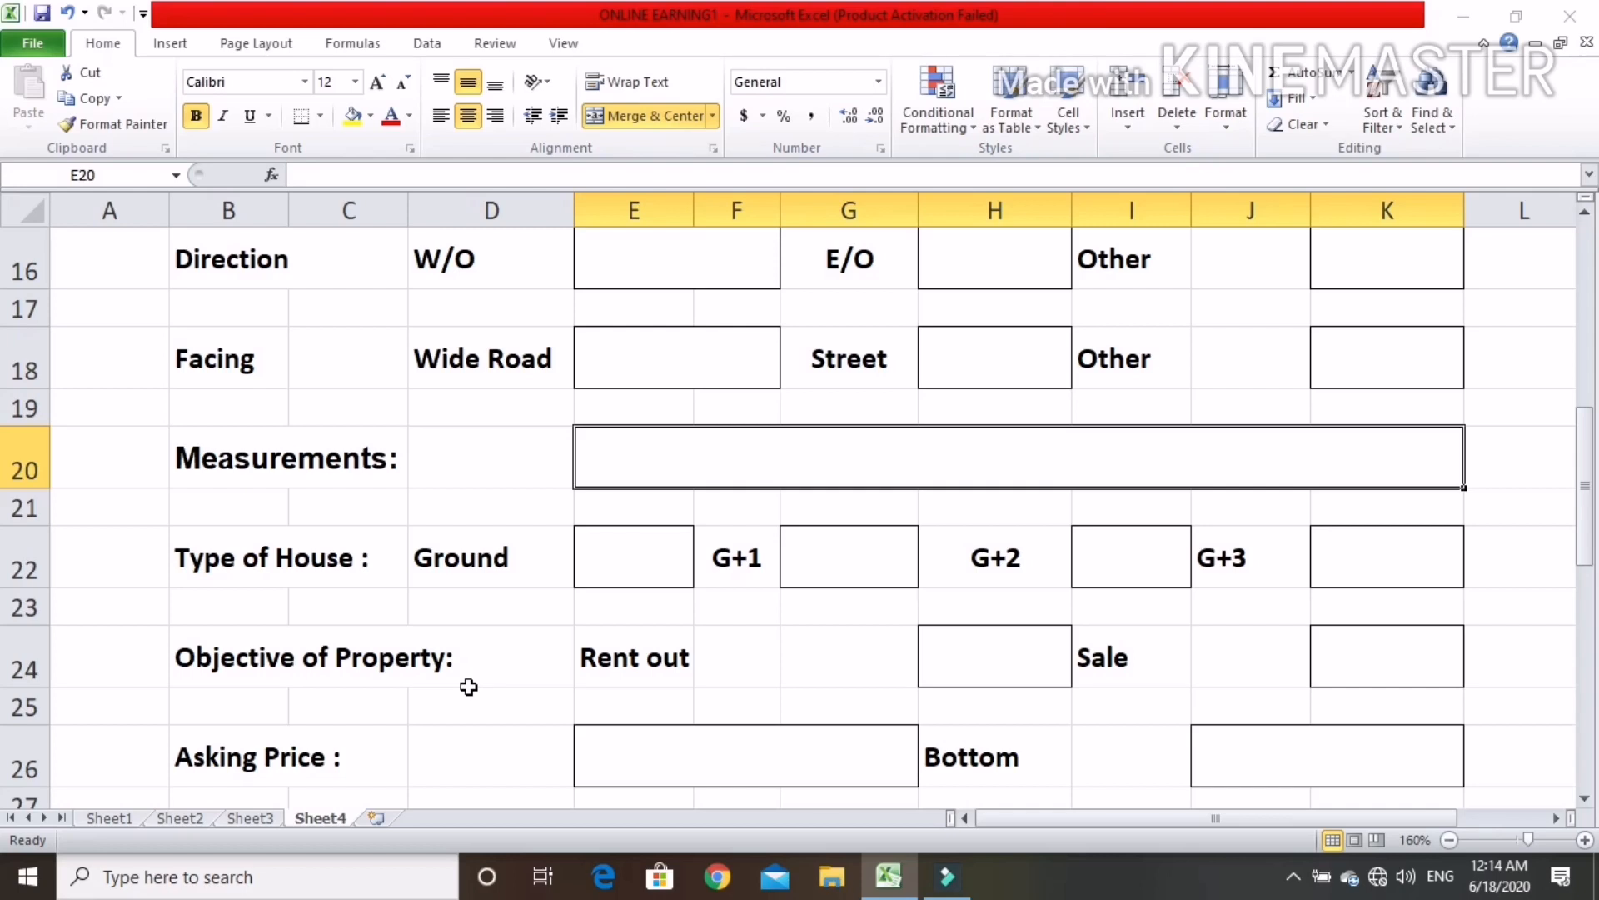
{"action": "left_click", "coordinate": [955, 675]}
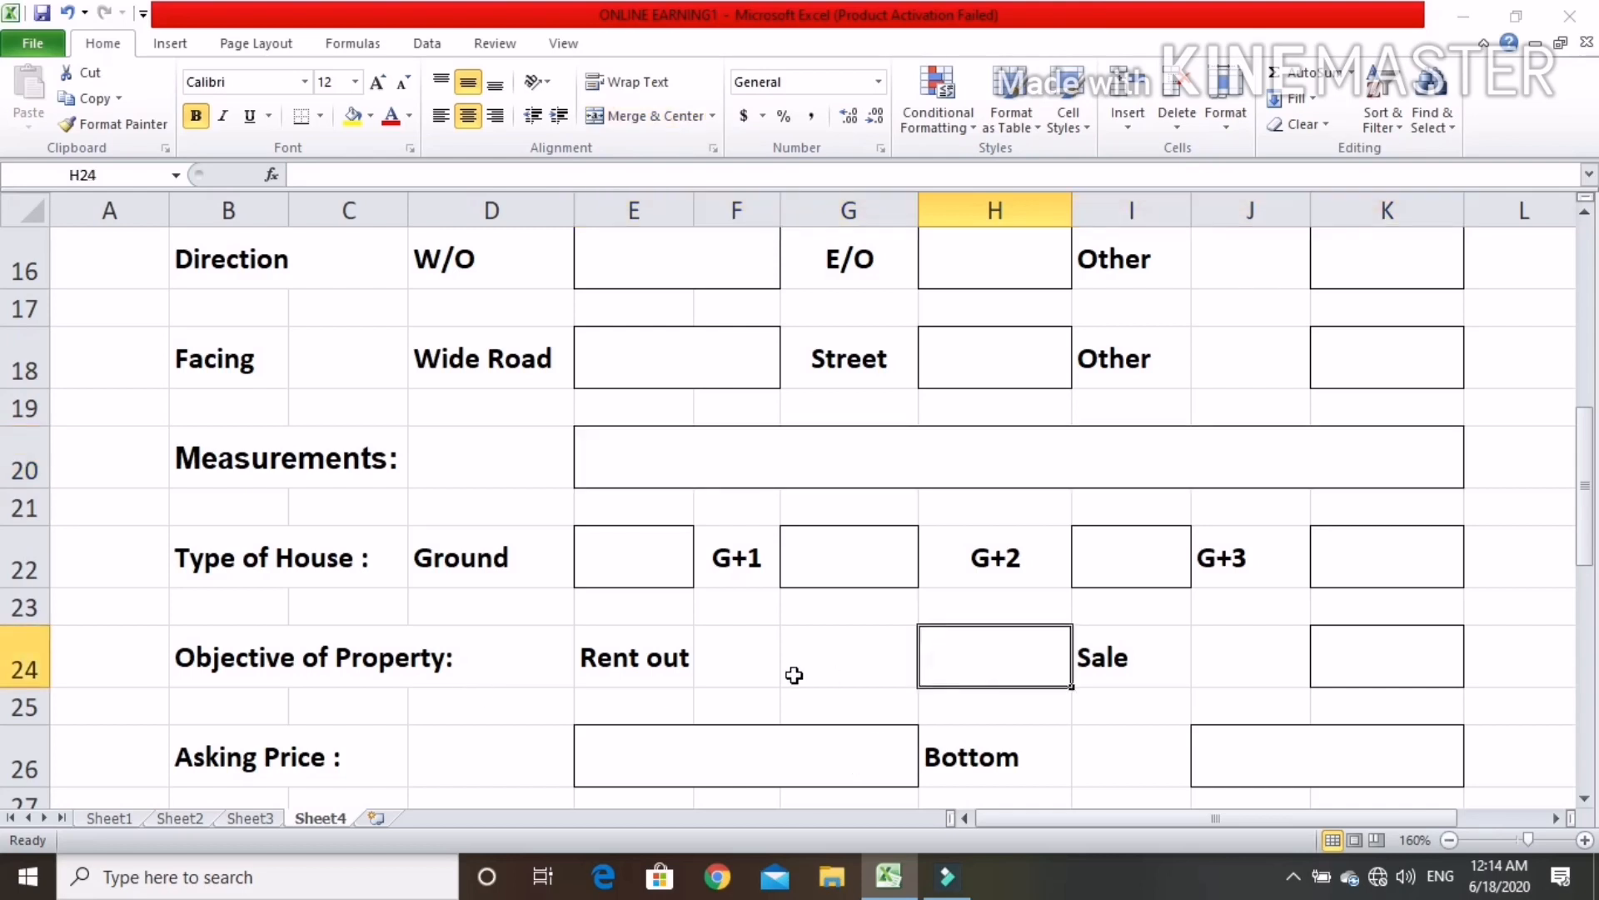
{"action": "left_click", "coordinate": [1391, 661]}
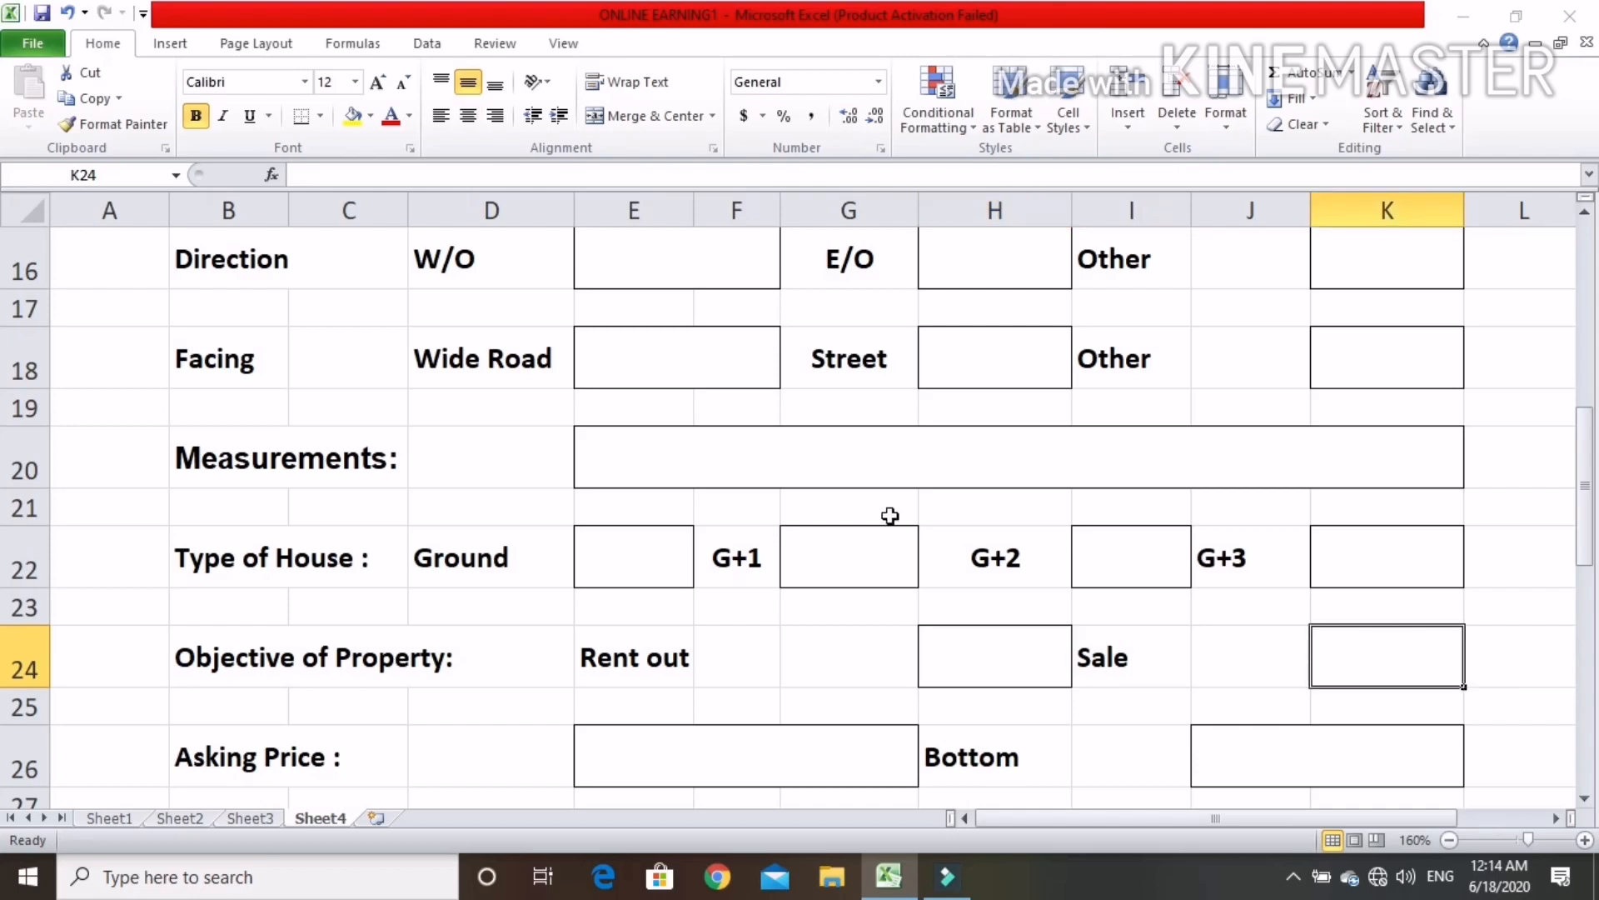
Examine the Asking Price and Bottom price fields of the form
{"action": "scroll", "coordinate": [883, 512], "scroll_direction": "down", "scroll_amount": 1}
{"action": "left_click", "coordinate": [686, 598]}
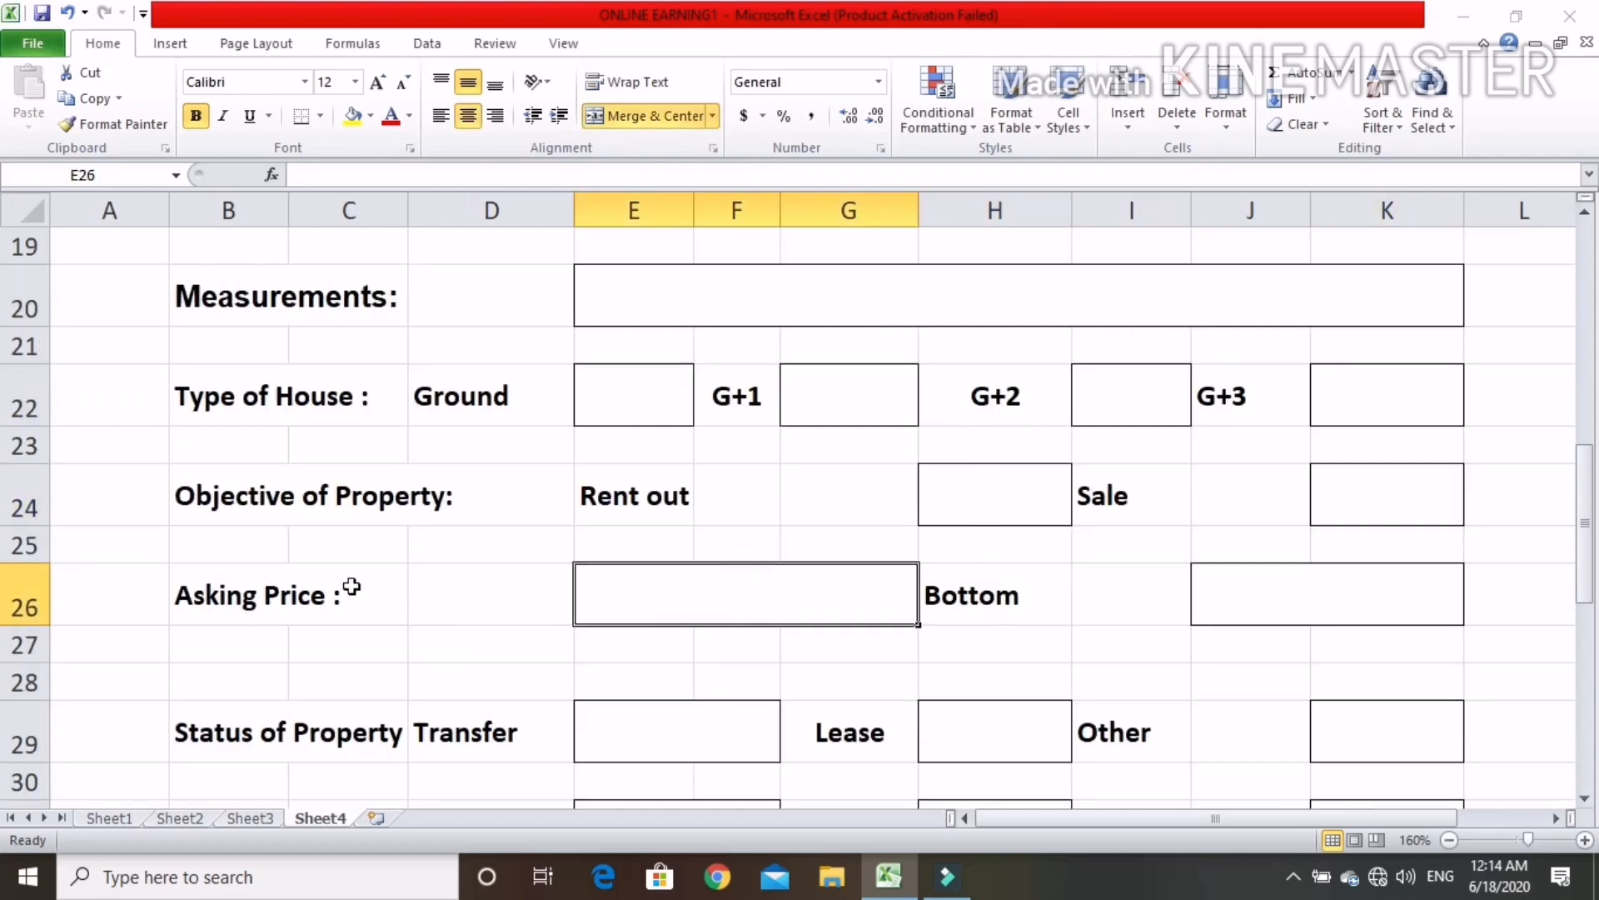
{"action": "left_click", "coordinate": [208, 613]}
{"action": "left_click", "coordinate": [713, 598]}
{"action": "left_click", "coordinate": [1278, 590]}
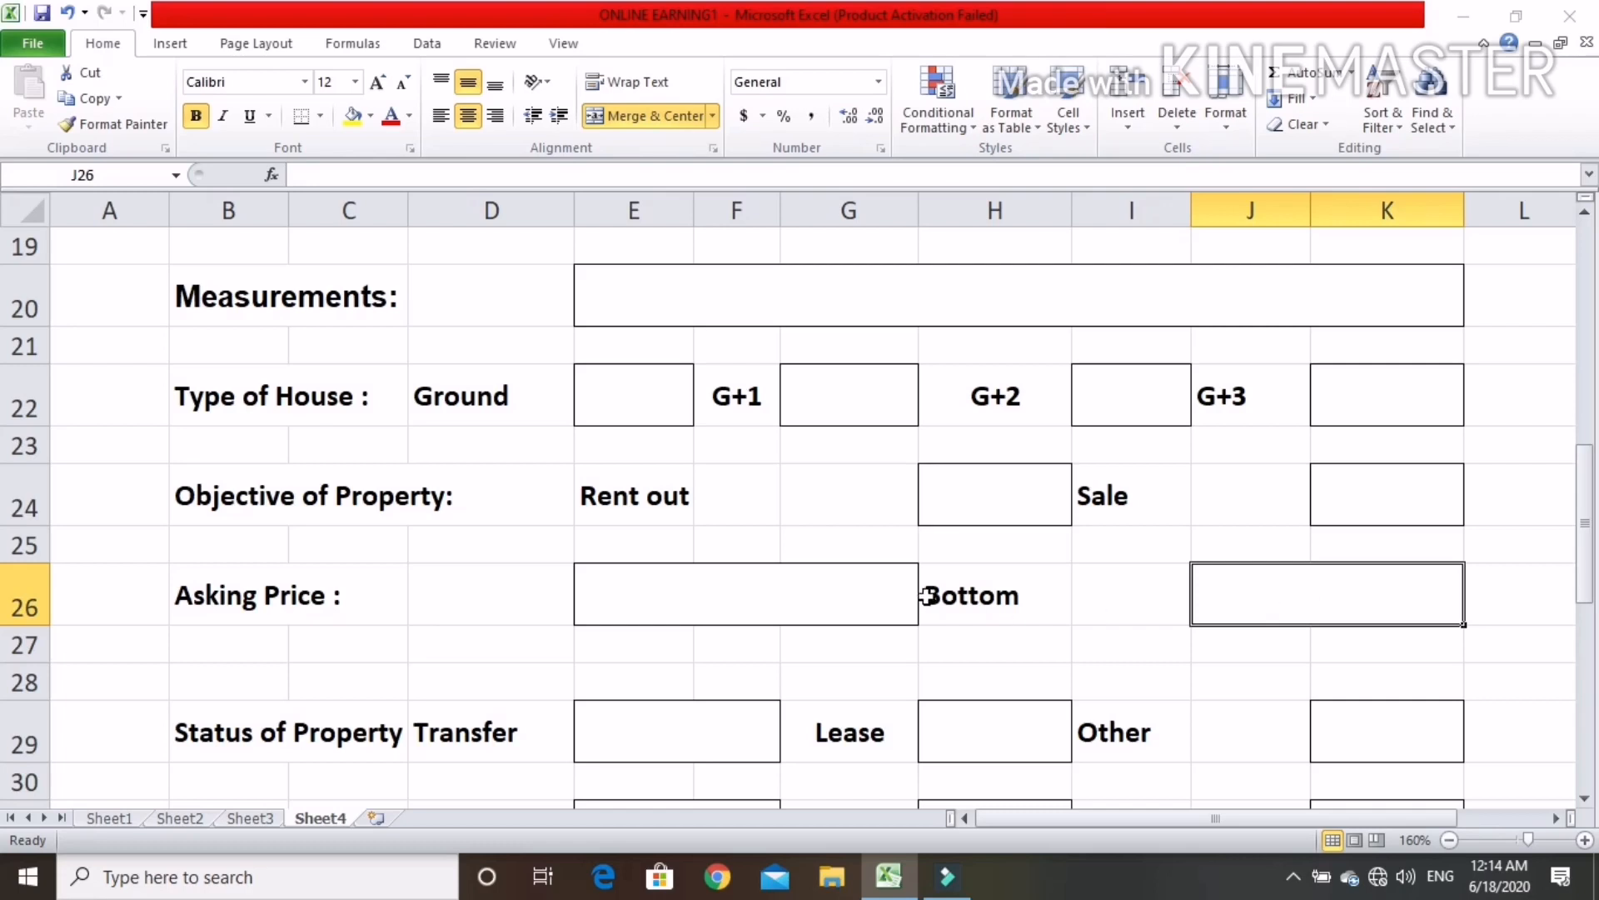
{"action": "left_click", "coordinate": [874, 598]}
{"action": "left_click", "coordinate": [1375, 599]}
Examine the Status of Property boxes for Transfer, Lease, Sale Deed, Power and Other
{"action": "scroll", "coordinate": [452, 740], "scroll_direction": "down", "scroll_amount": 1}
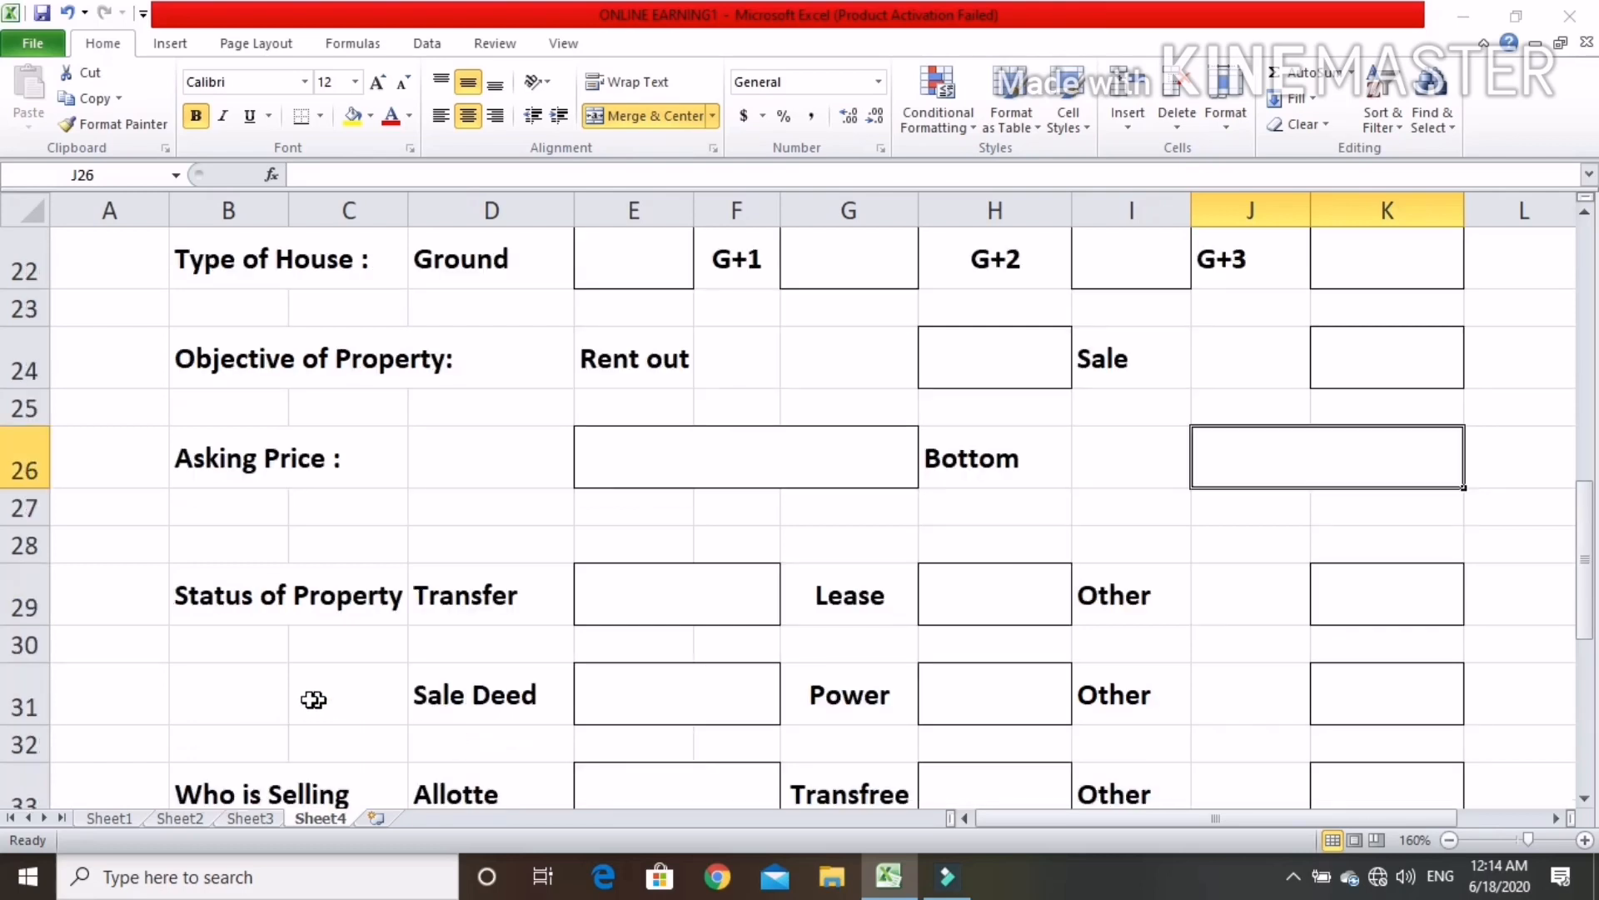
{"action": "left_click", "coordinate": [702, 599]}
{"action": "left_click", "coordinate": [1028, 603]}
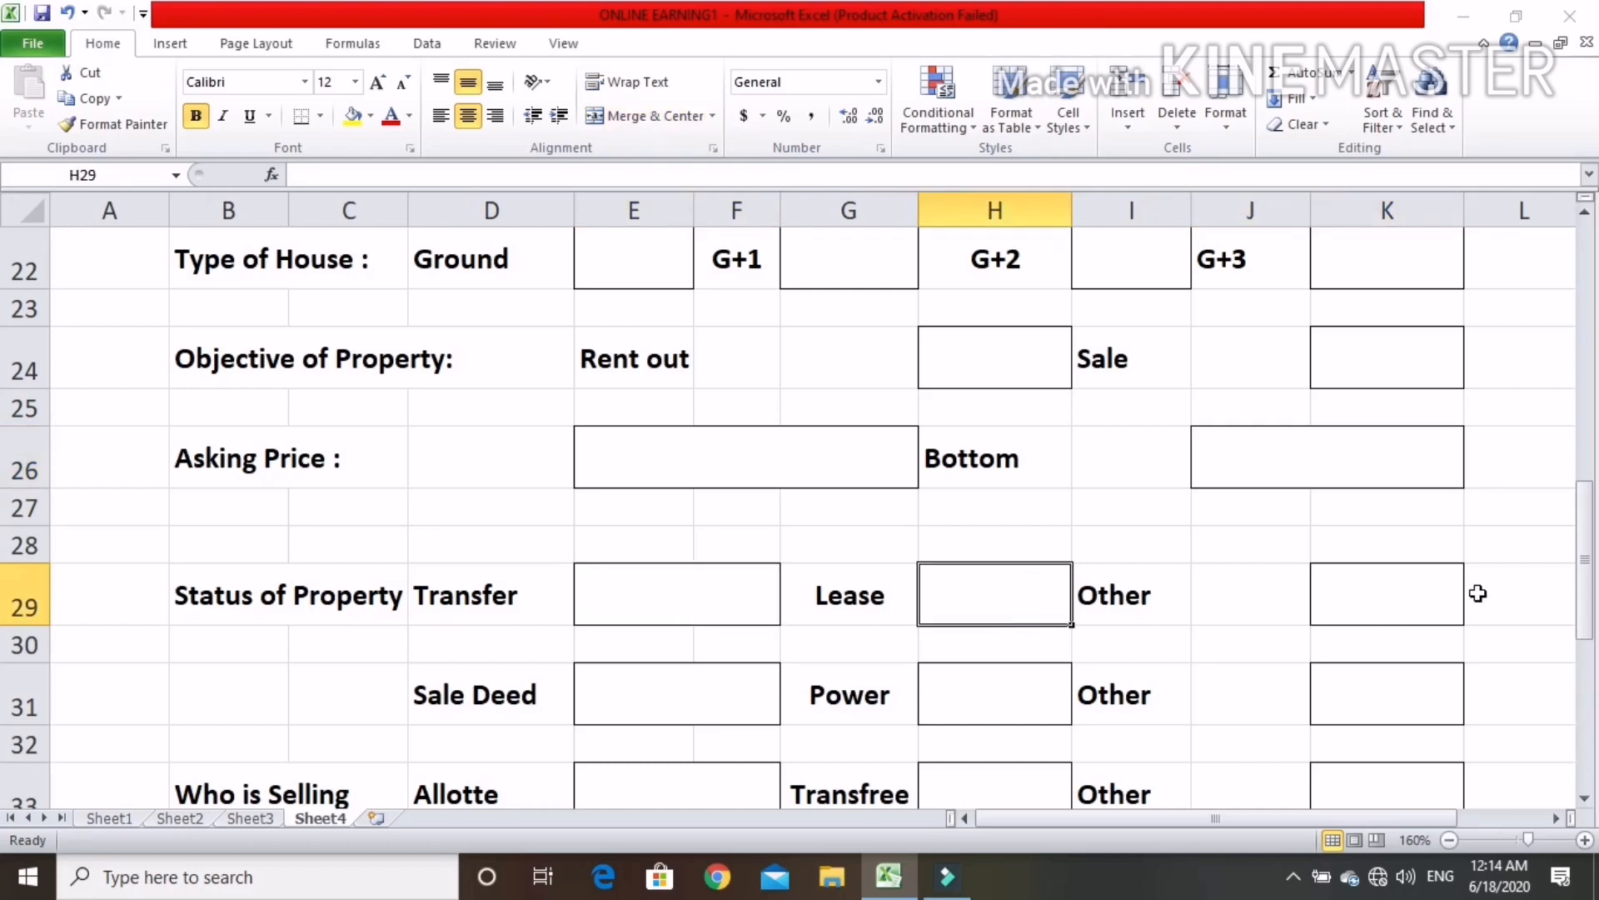
{"action": "left_click", "coordinate": [1419, 599]}
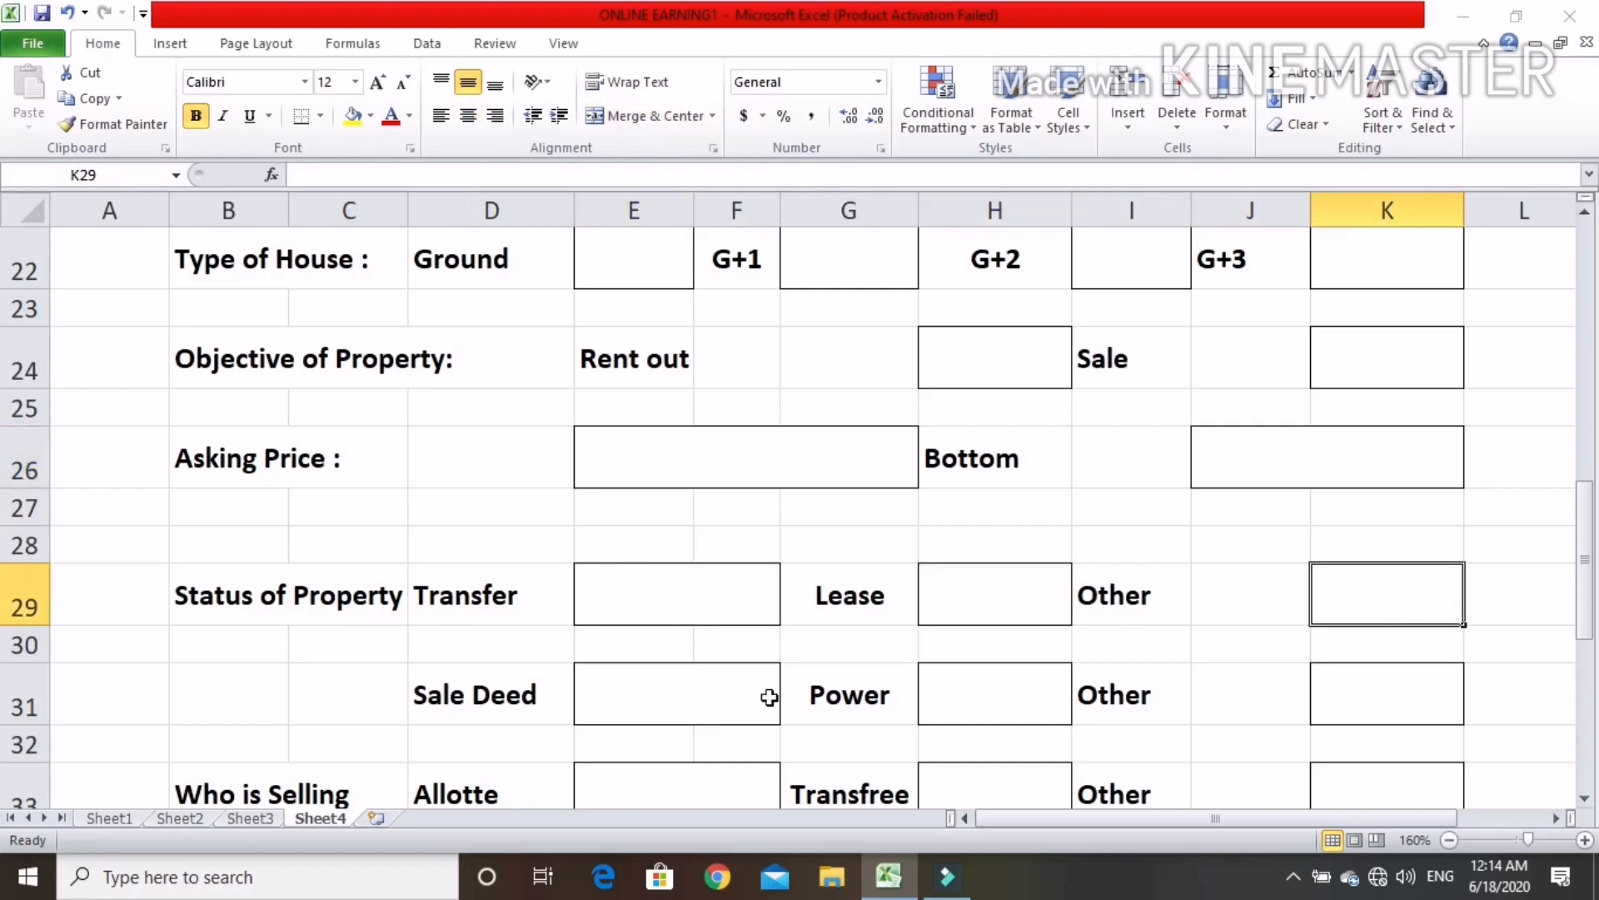
{"action": "left_click", "coordinate": [686, 708]}
{"action": "left_click", "coordinate": [971, 692]}
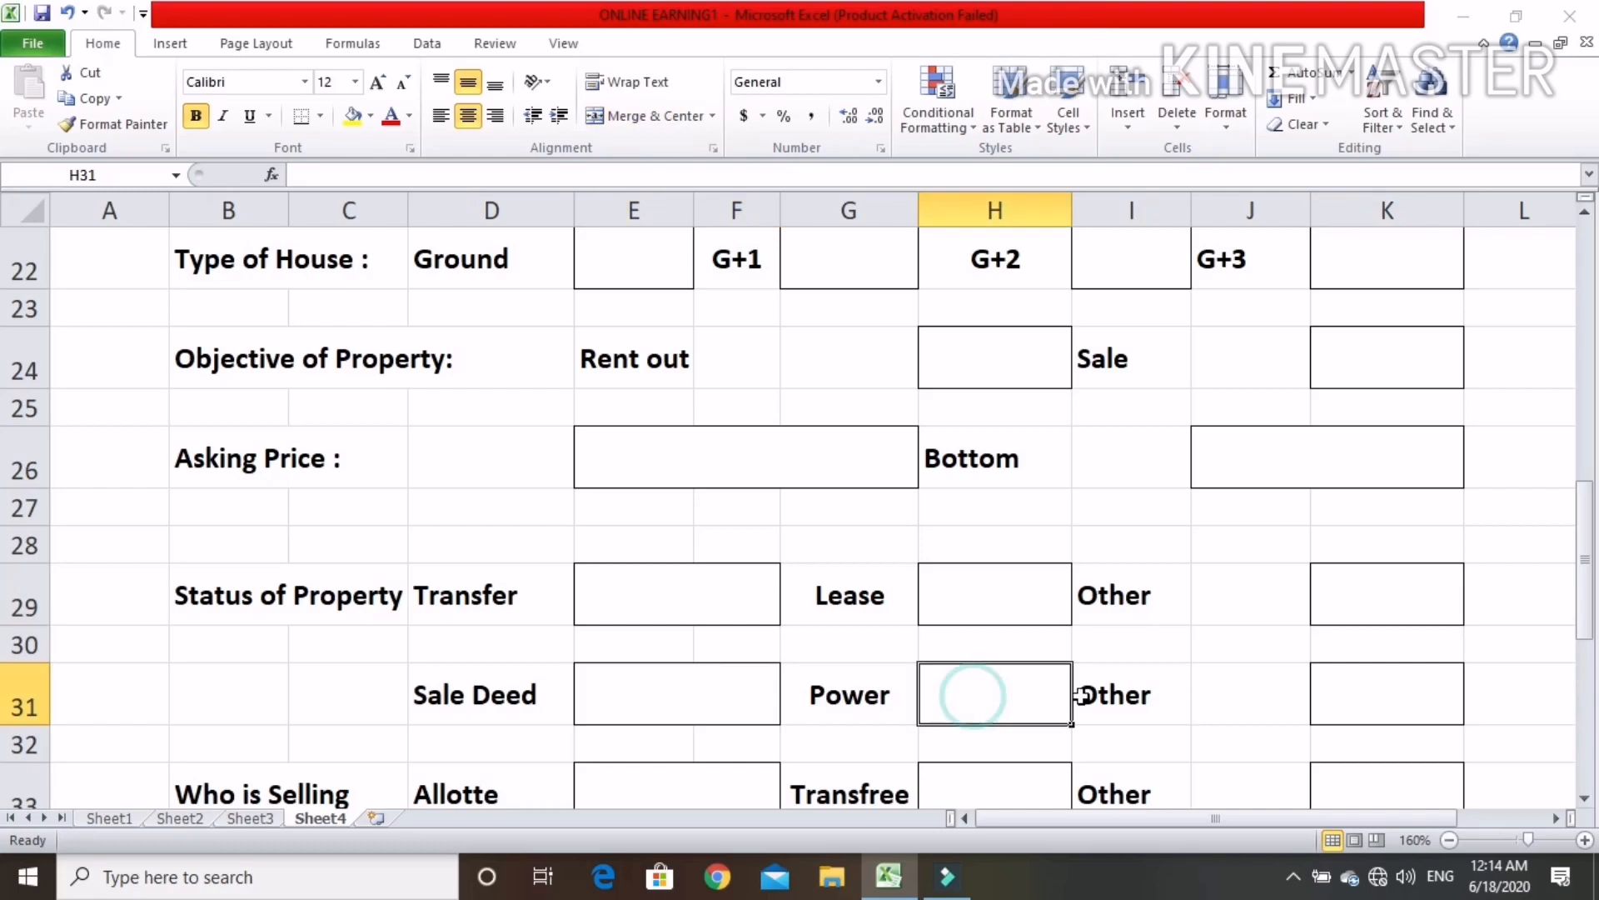
{"action": "left_click", "coordinate": [1383, 681]}
Examine the Who is Selling boxes and the Yes and No boxes for the seller's availability to sign
{"action": "scroll", "coordinate": [1383, 682], "scroll_direction": "down", "scroll_amount": 1}
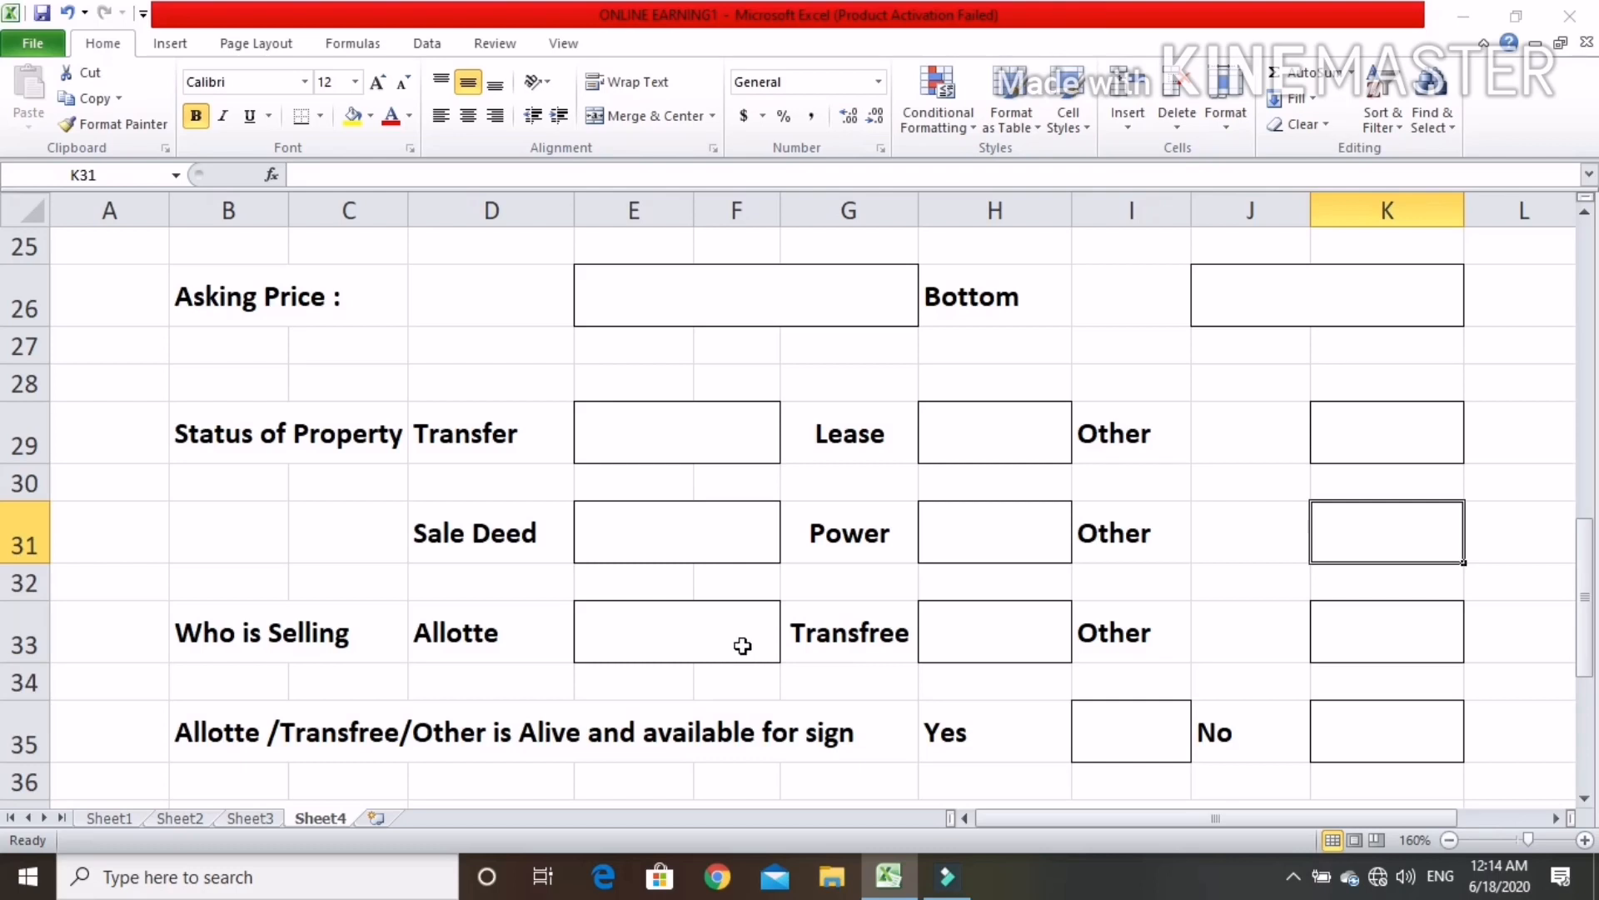
{"action": "left_click", "coordinate": [704, 640]}
{"action": "left_click", "coordinate": [954, 623]}
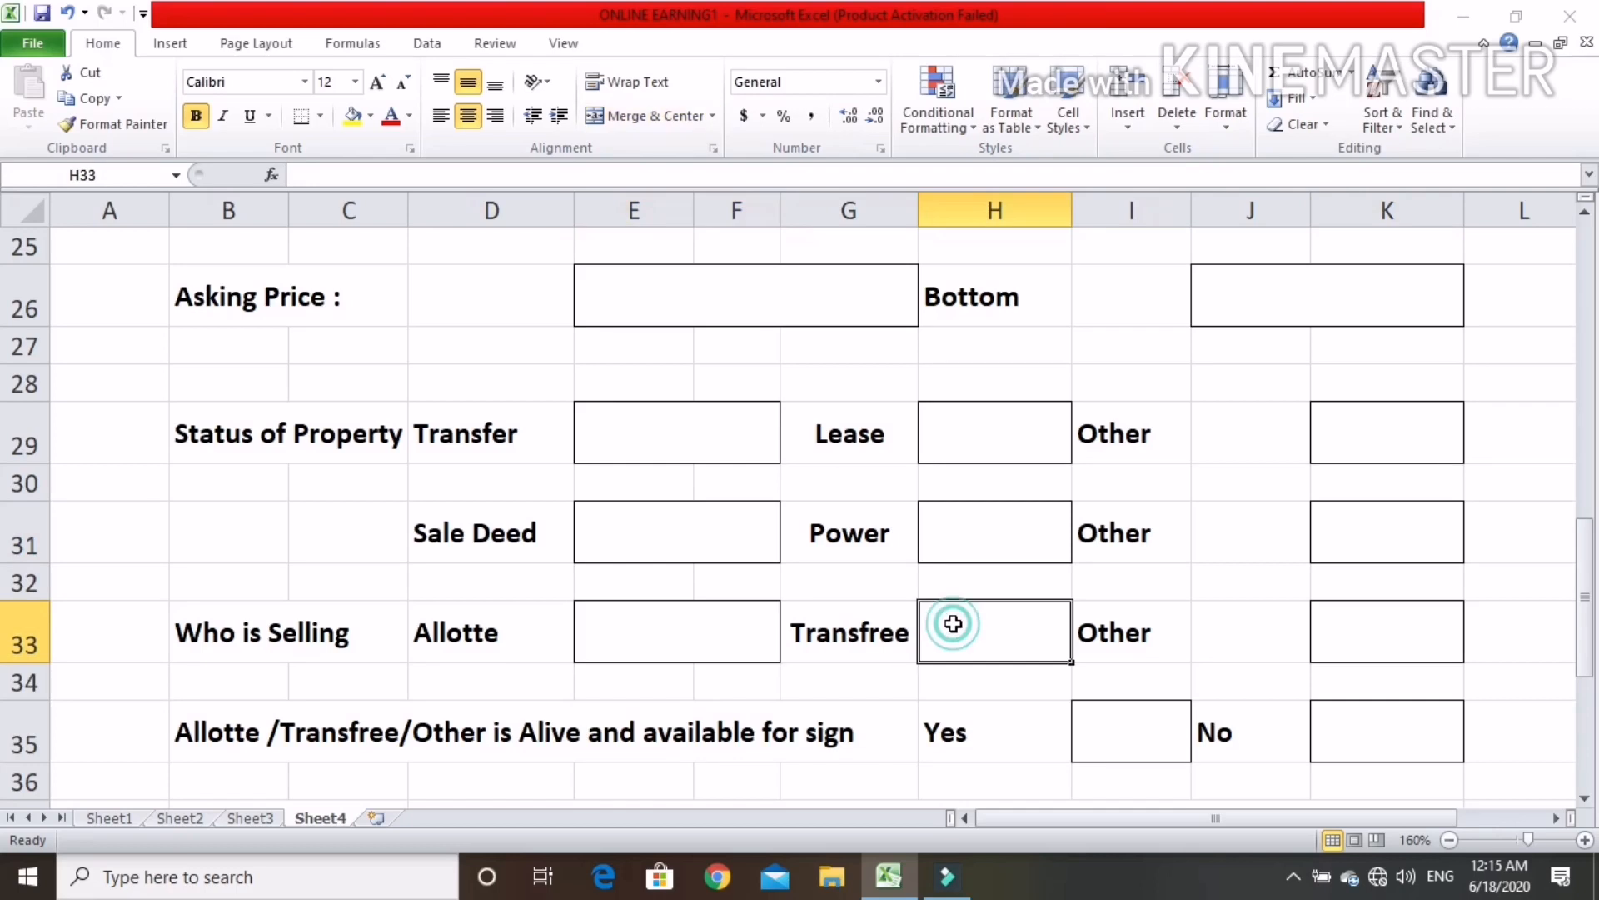
{"action": "left_click", "coordinate": [1385, 621]}
{"action": "scroll", "coordinate": [985, 592], "scroll_direction": "down", "scroll_amount": 1}
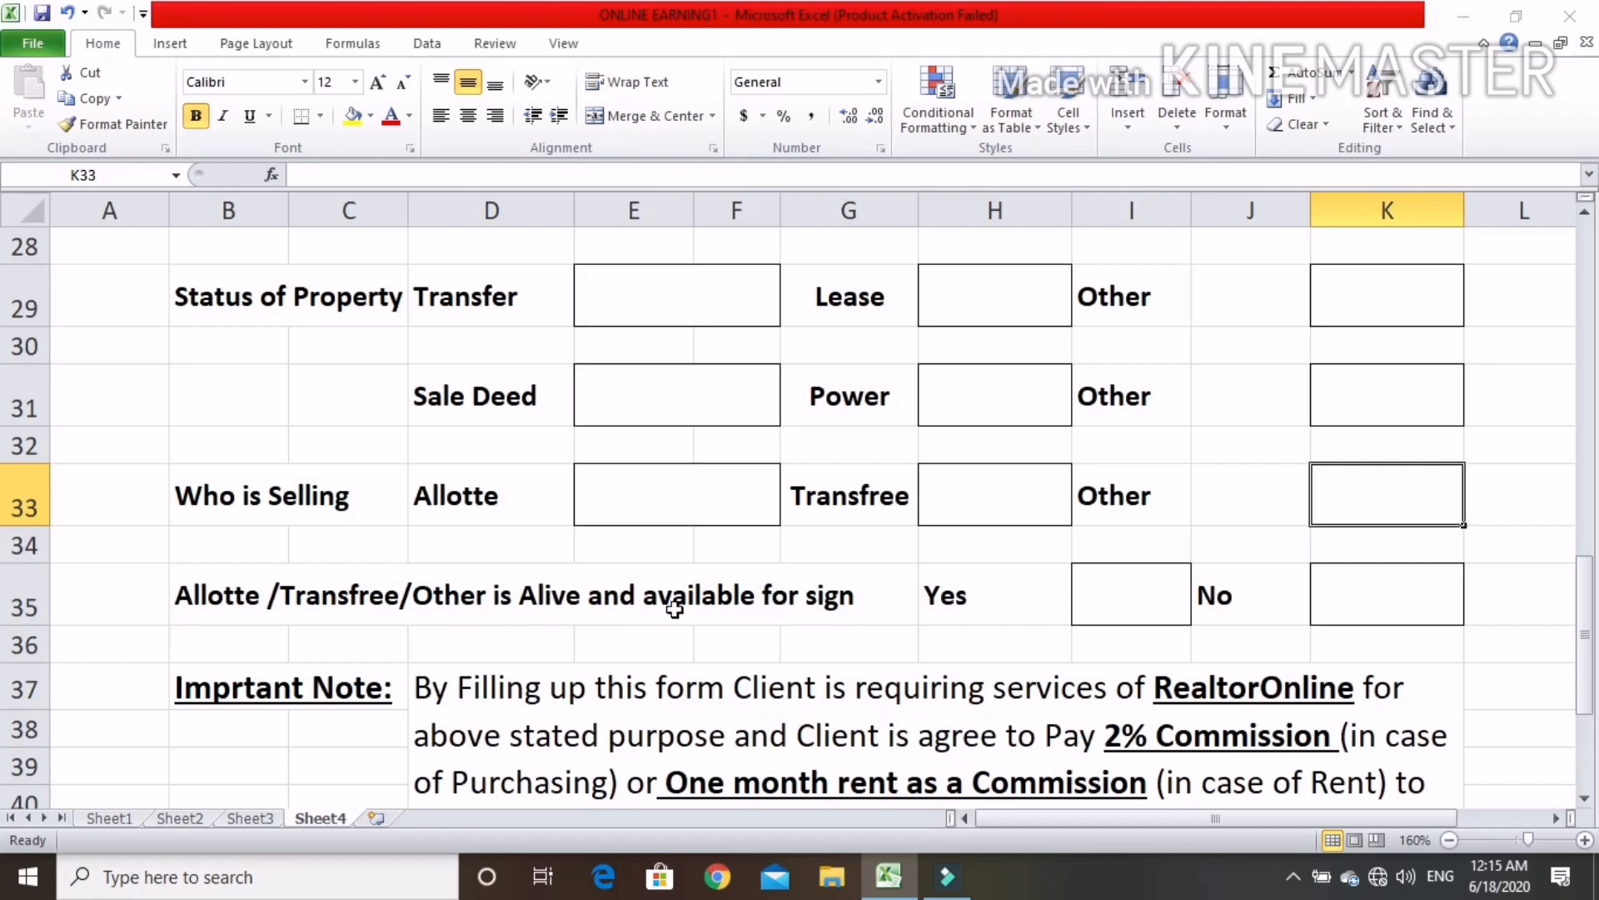
{"action": "left_click", "coordinate": [1126, 604]}
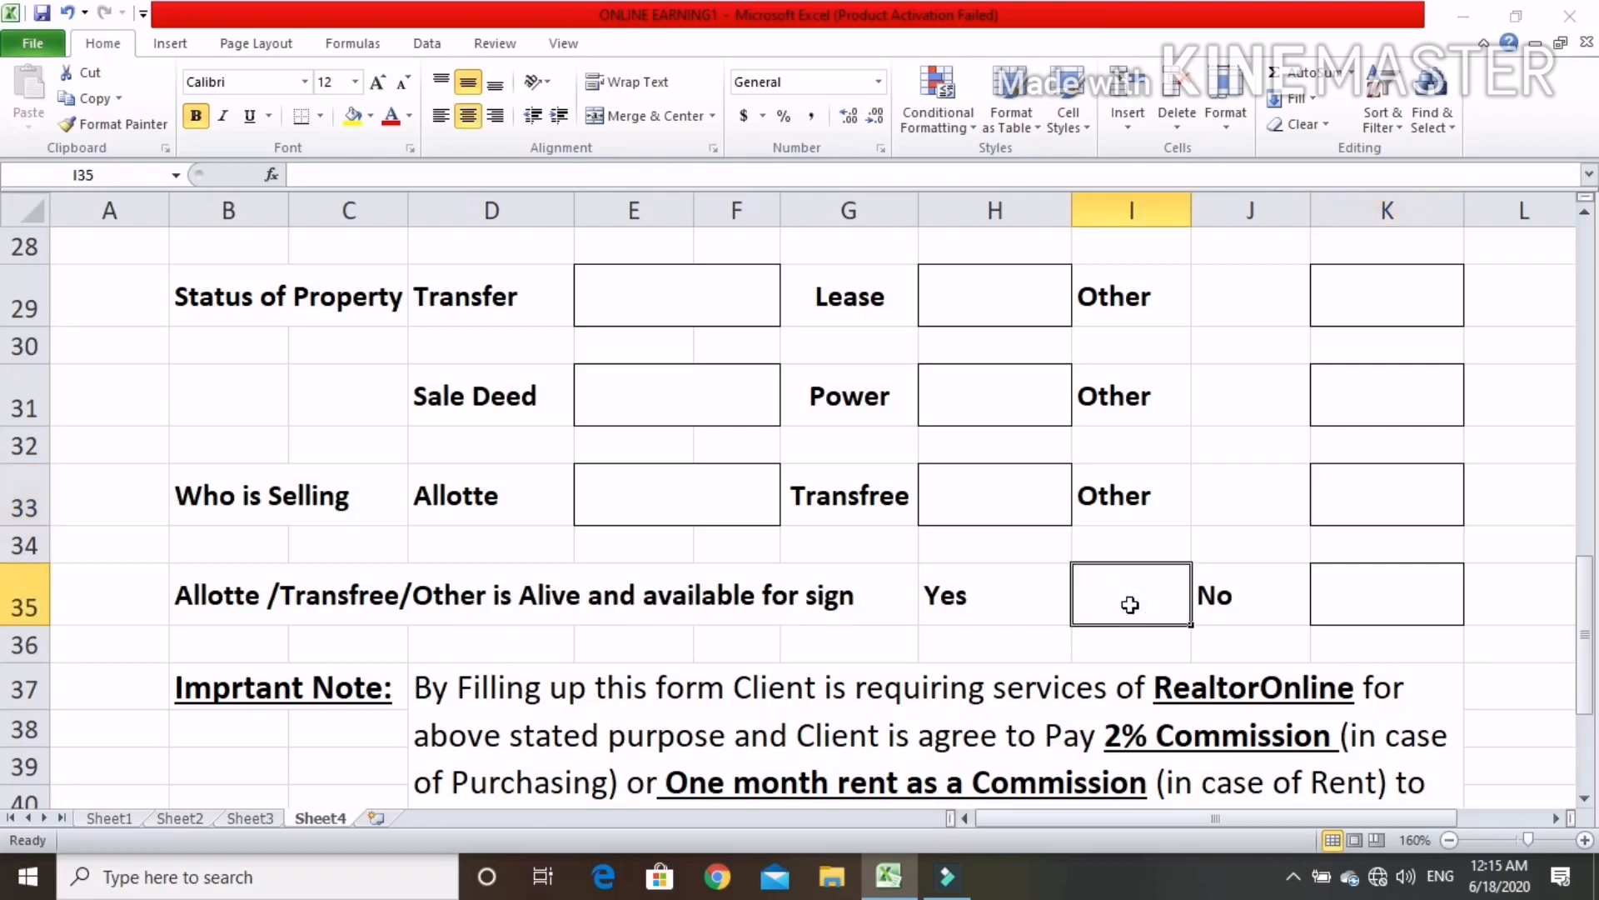
{"action": "left_click", "coordinate": [1346, 603]}
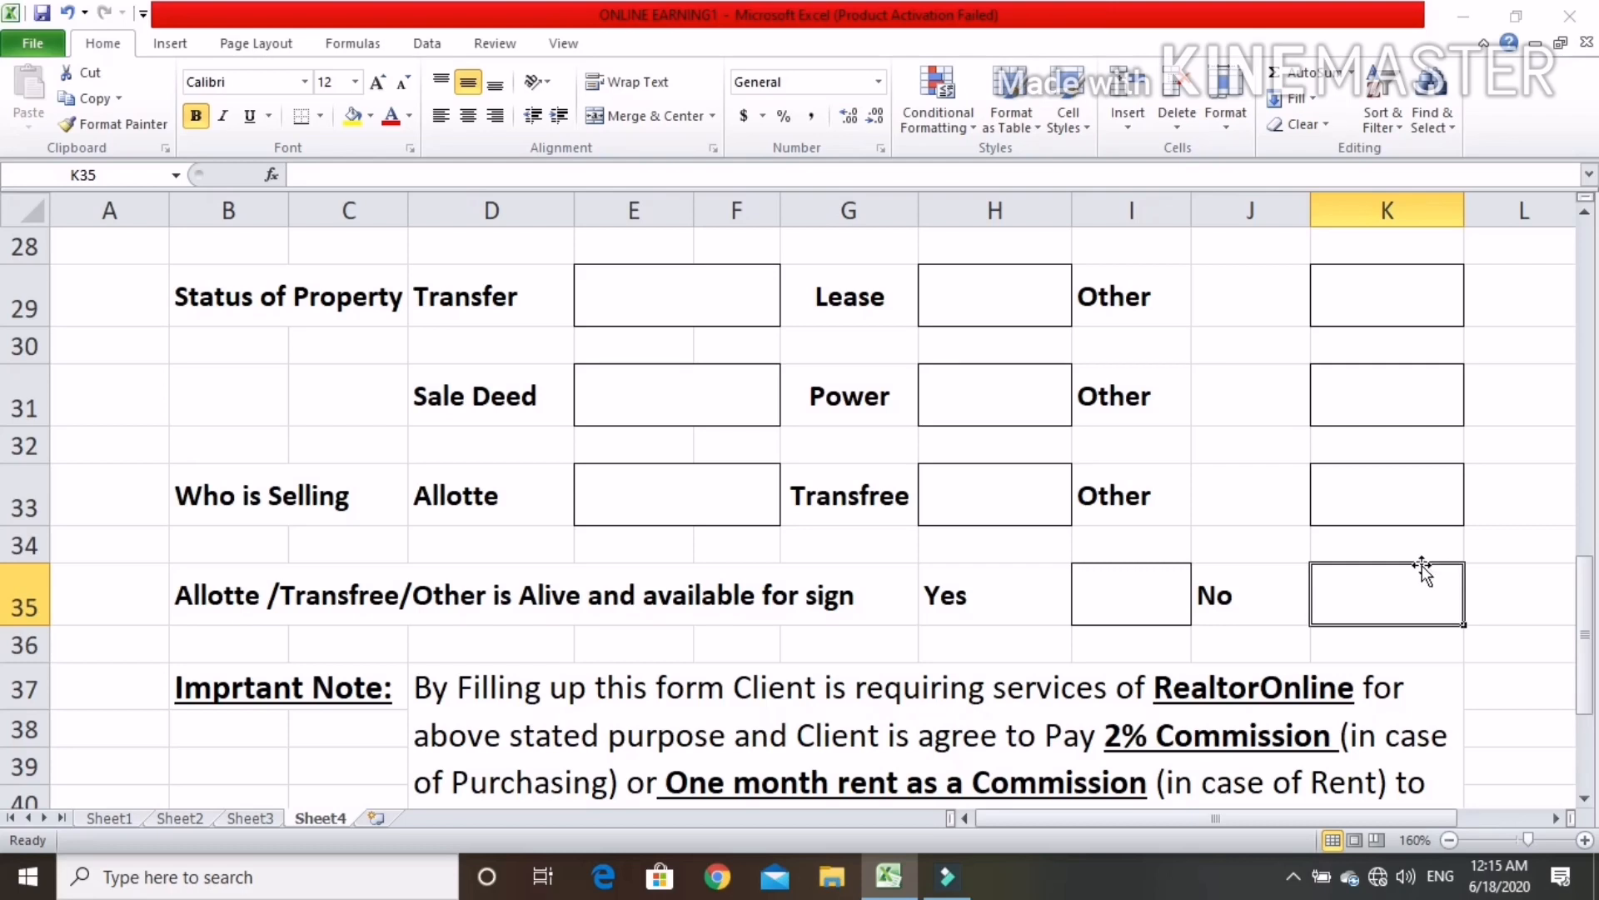
Read the commission note and examine the client and RealtorOnline signature areas at the end of the form
{"action": "scroll", "coordinate": [1407, 574], "scroll_direction": "down", "scroll_amount": 1}
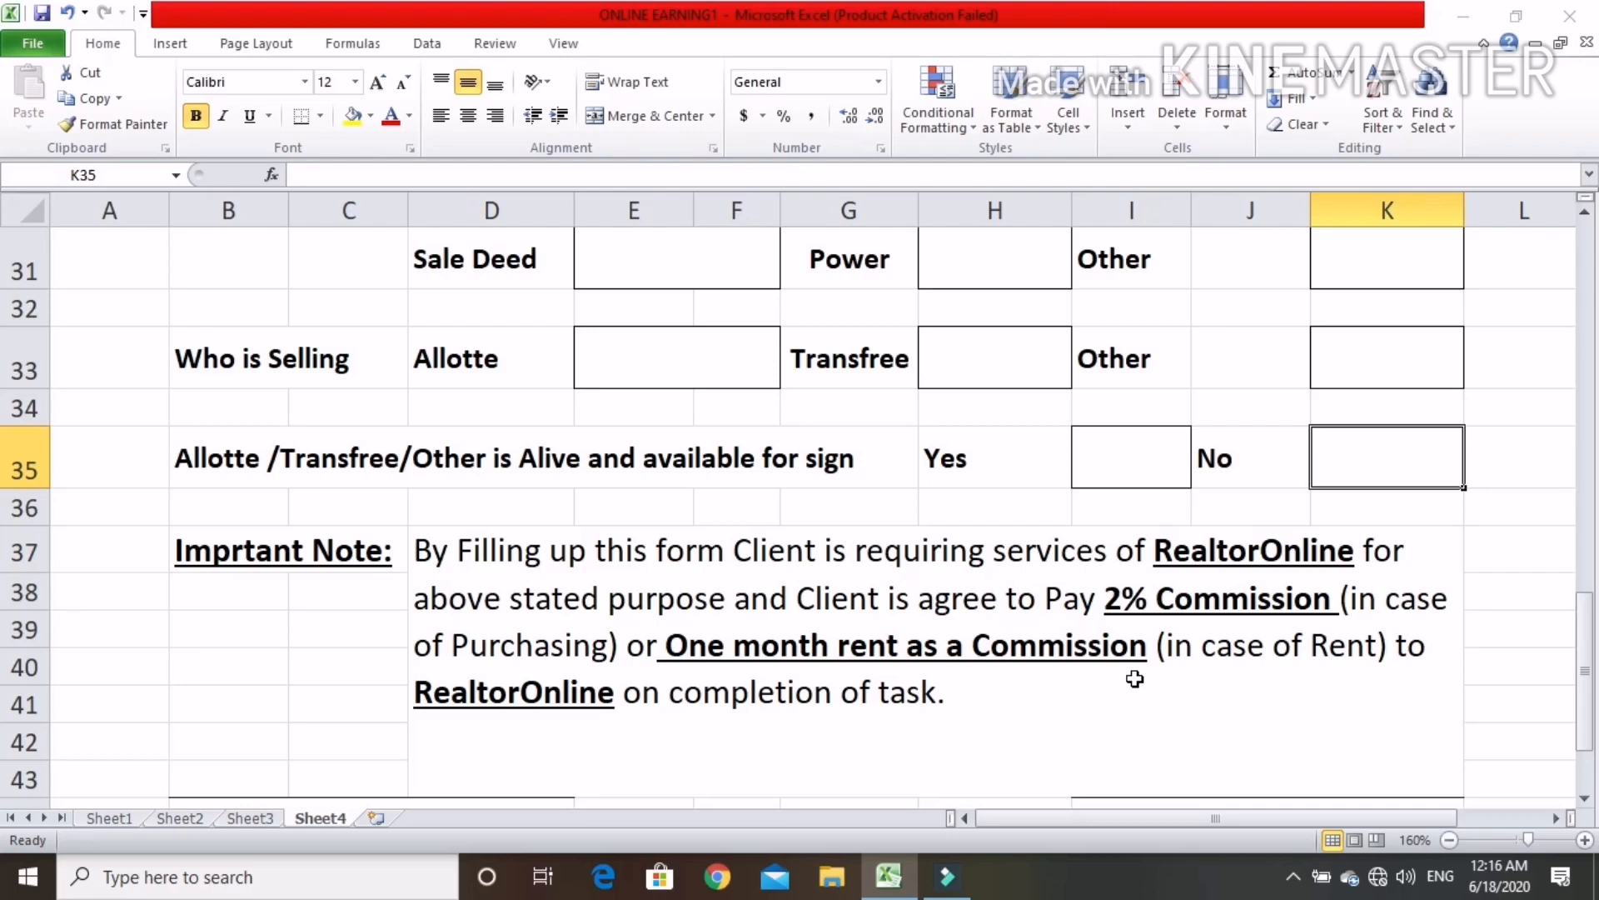
{"action": "scroll", "coordinate": [1135, 679], "scroll_direction": "down", "scroll_amount": 1}
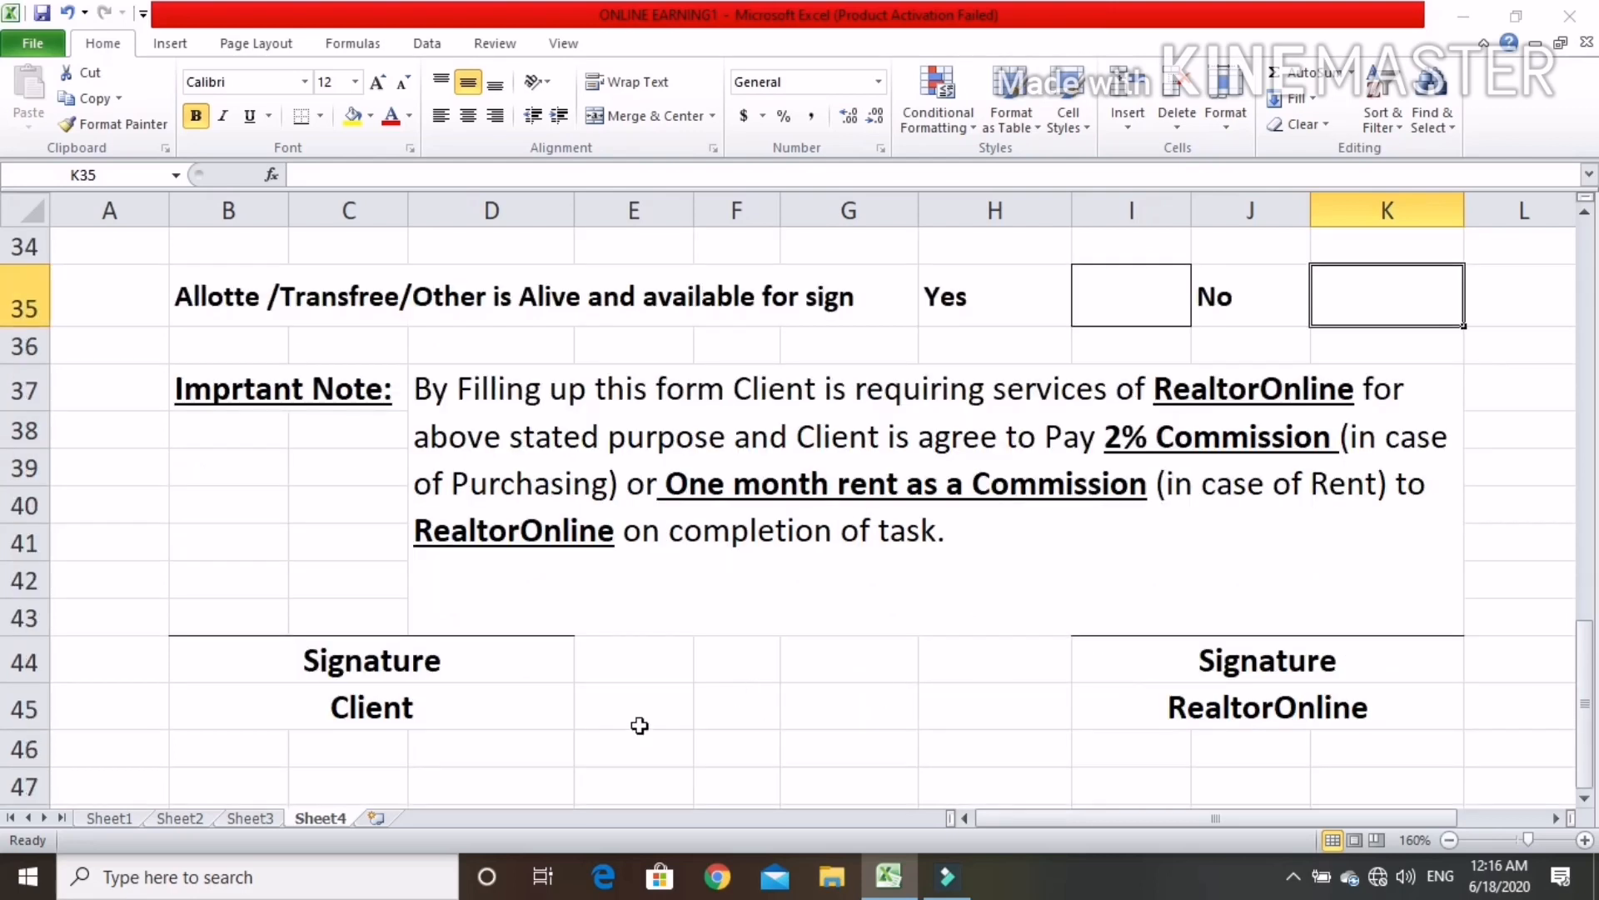
{"action": "left_click", "coordinate": [318, 621]}
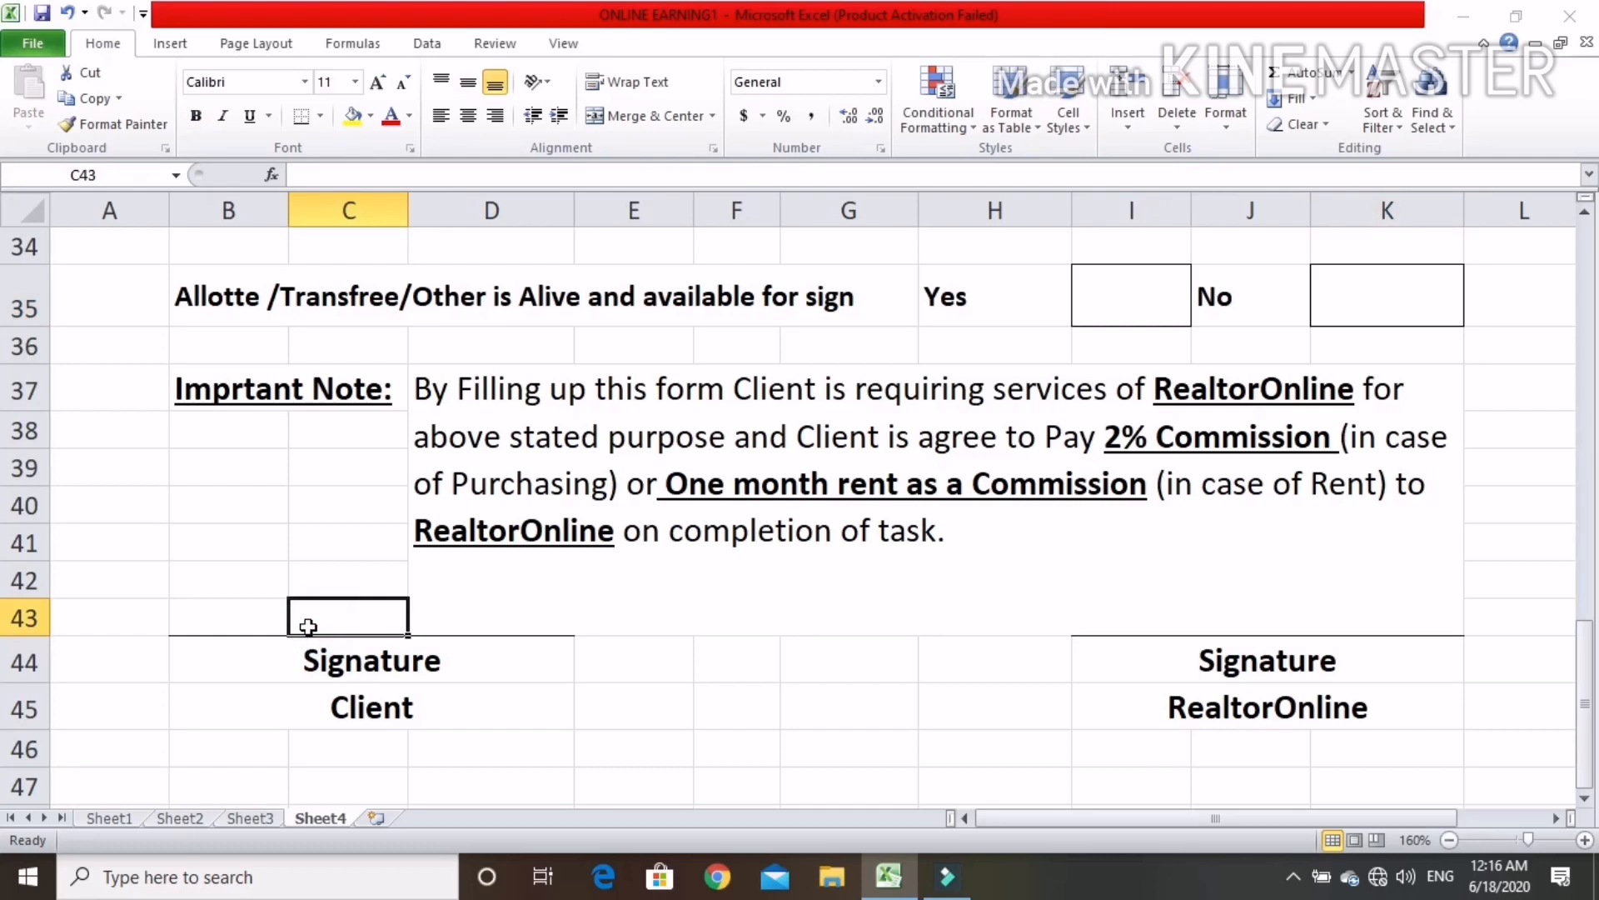
{"action": "left_click", "coordinate": [1272, 617]}
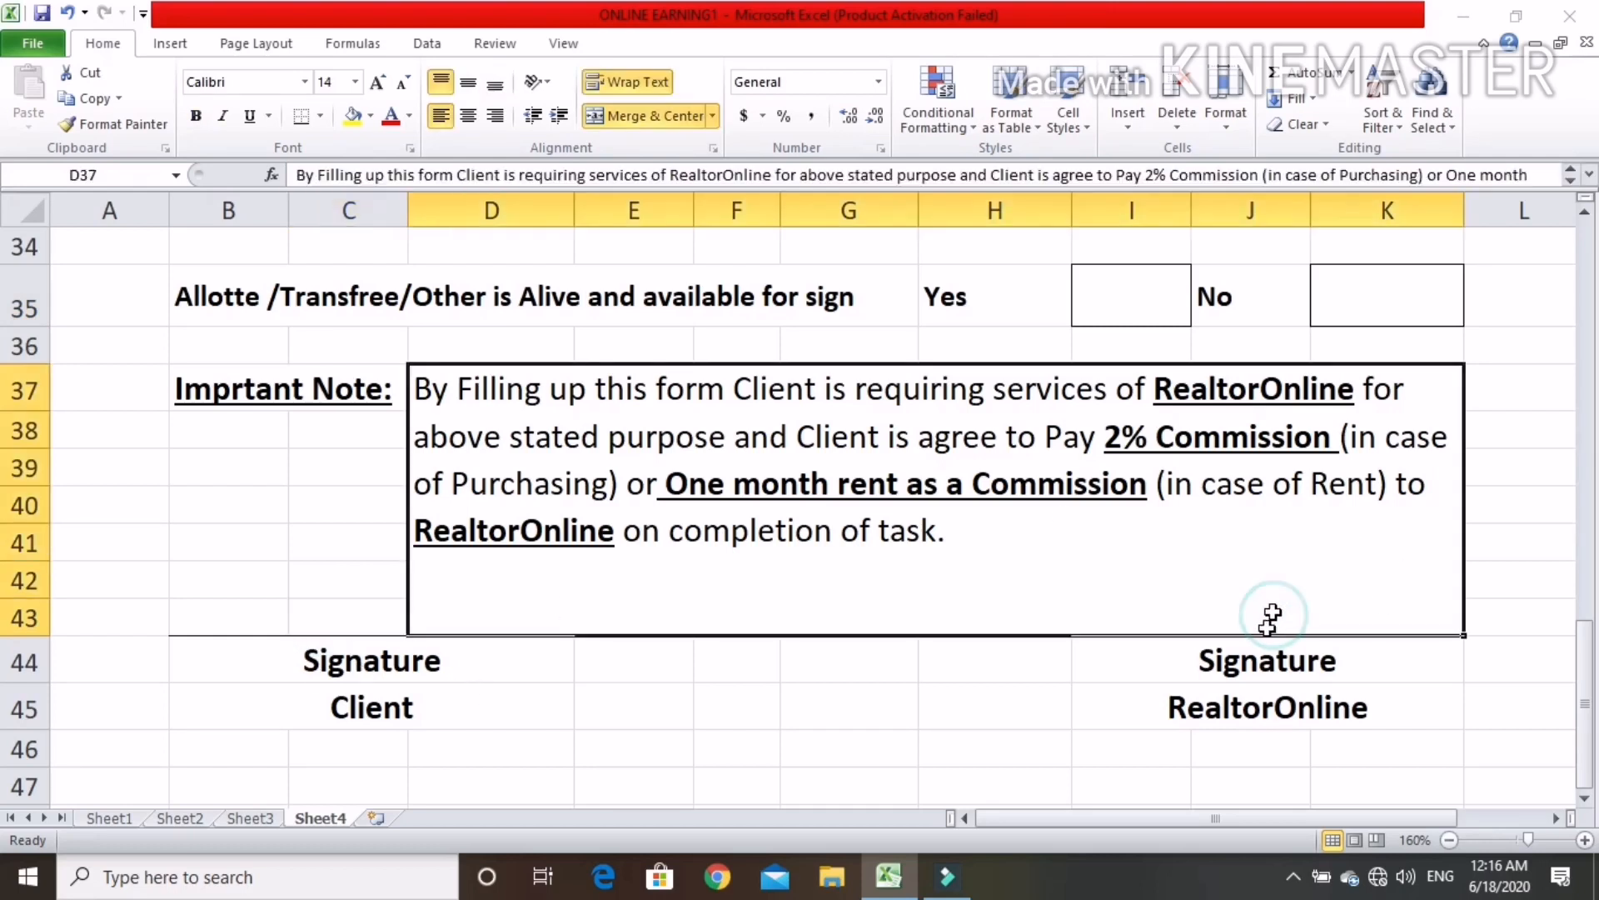
{"action": "left_click", "coordinate": [1252, 685]}
{"action": "left_click", "coordinate": [1324, 662]}
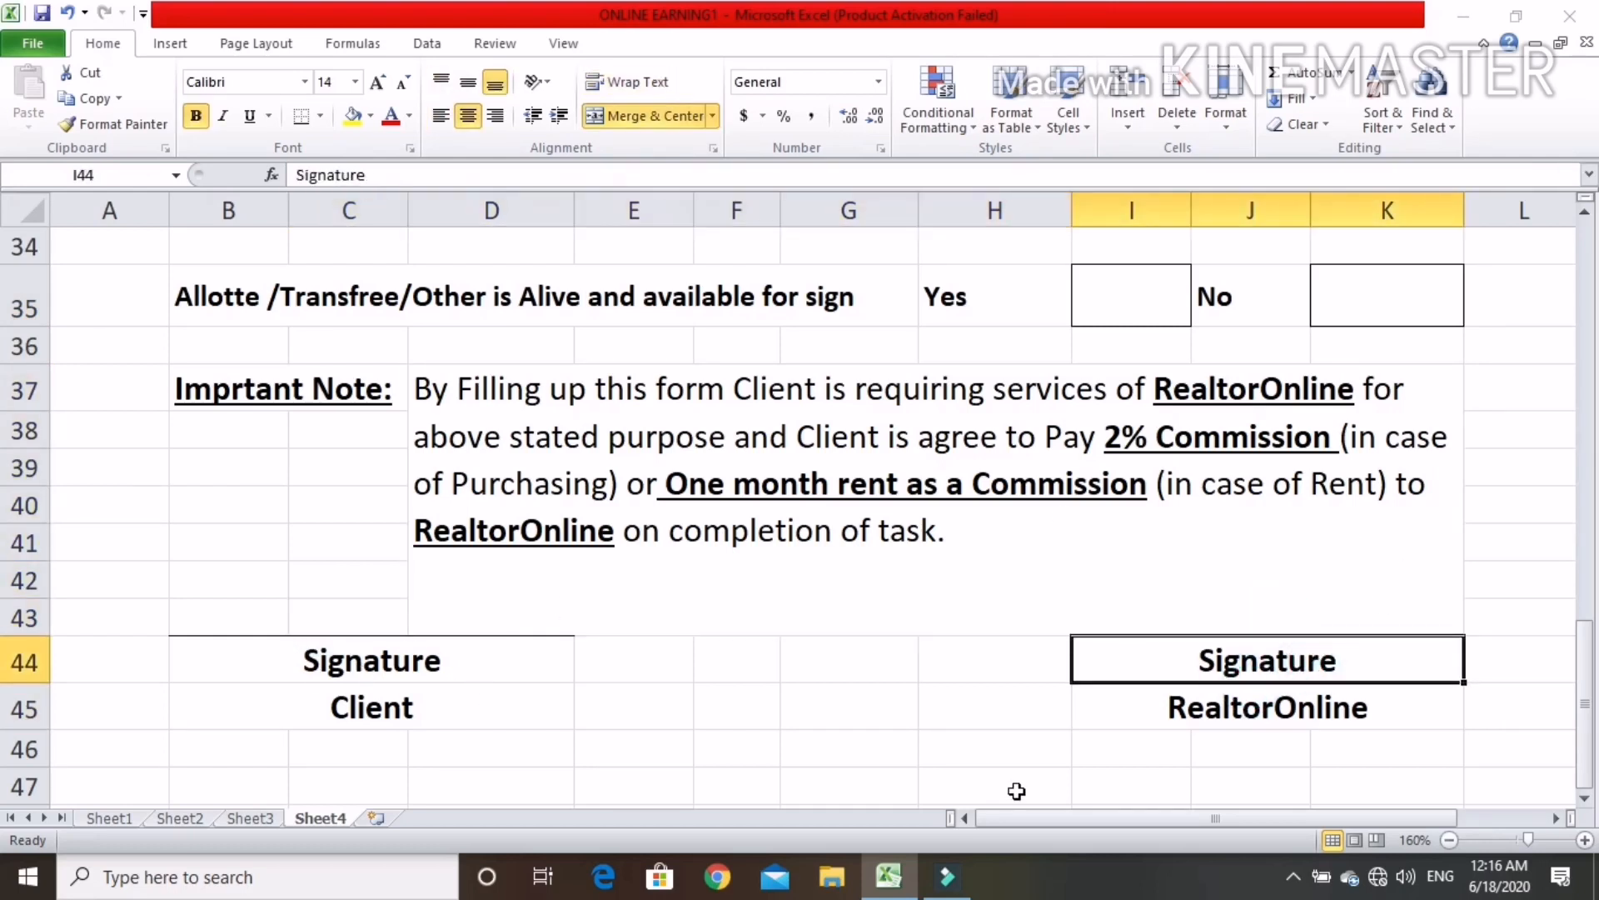
{"action": "scroll", "coordinate": [1002, 794], "scroll_direction": "up", "scroll_amount": 4}
{"action": "scroll", "coordinate": [1002, 794], "scroll_direction": "up", "scroll_amount": 7}
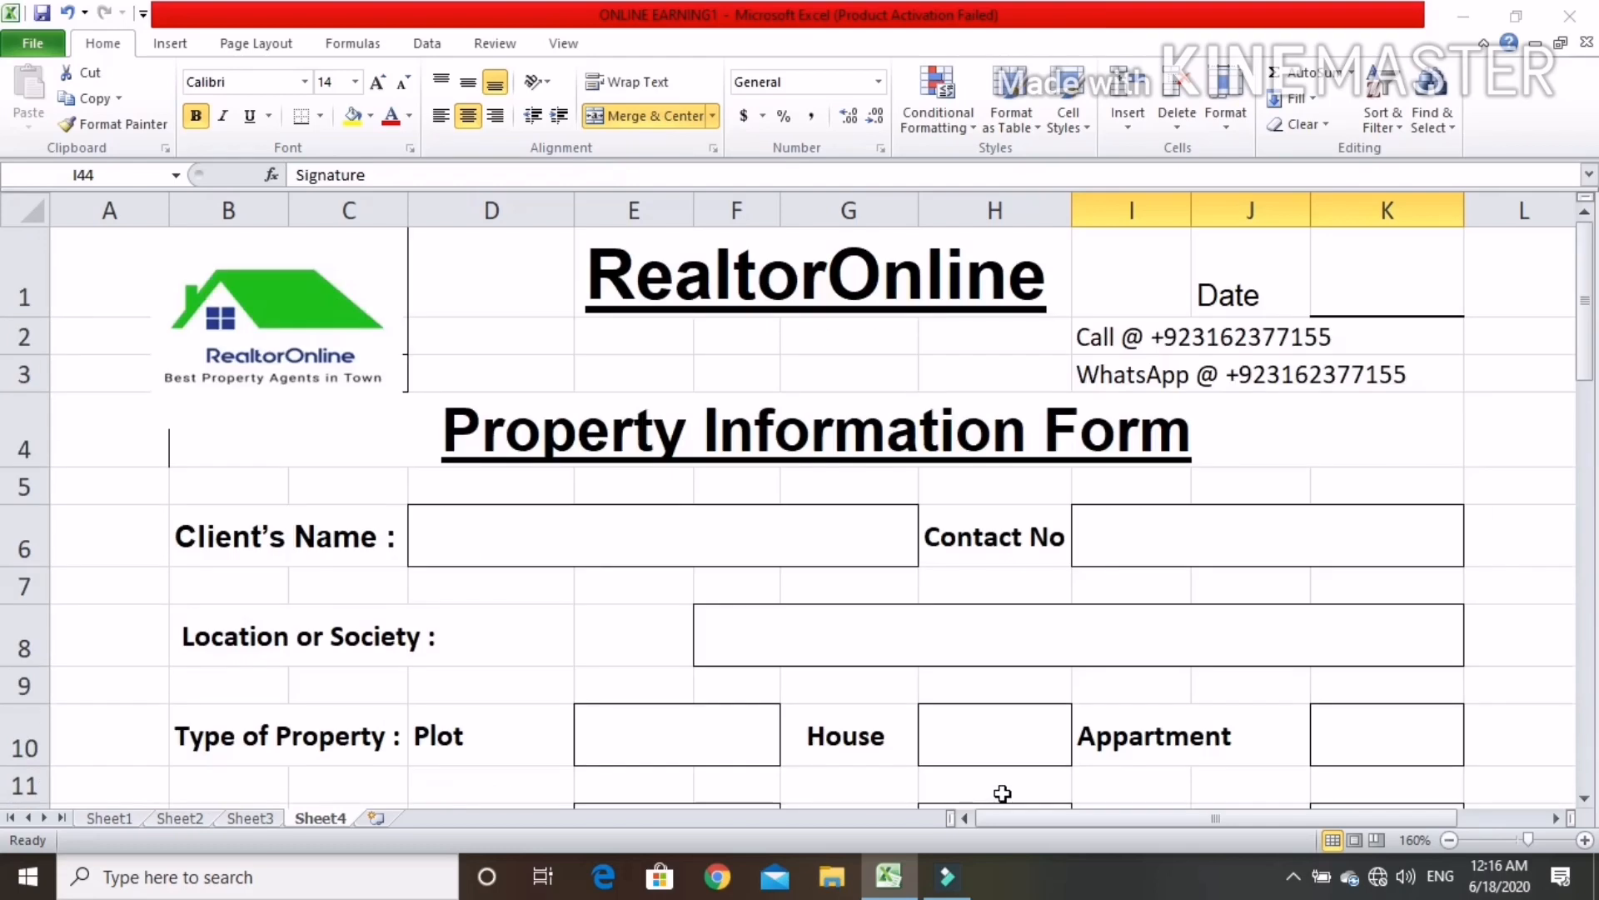
{"action": "scroll", "coordinate": [1002, 794], "scroll_direction": "down", "scroll_amount": 4}
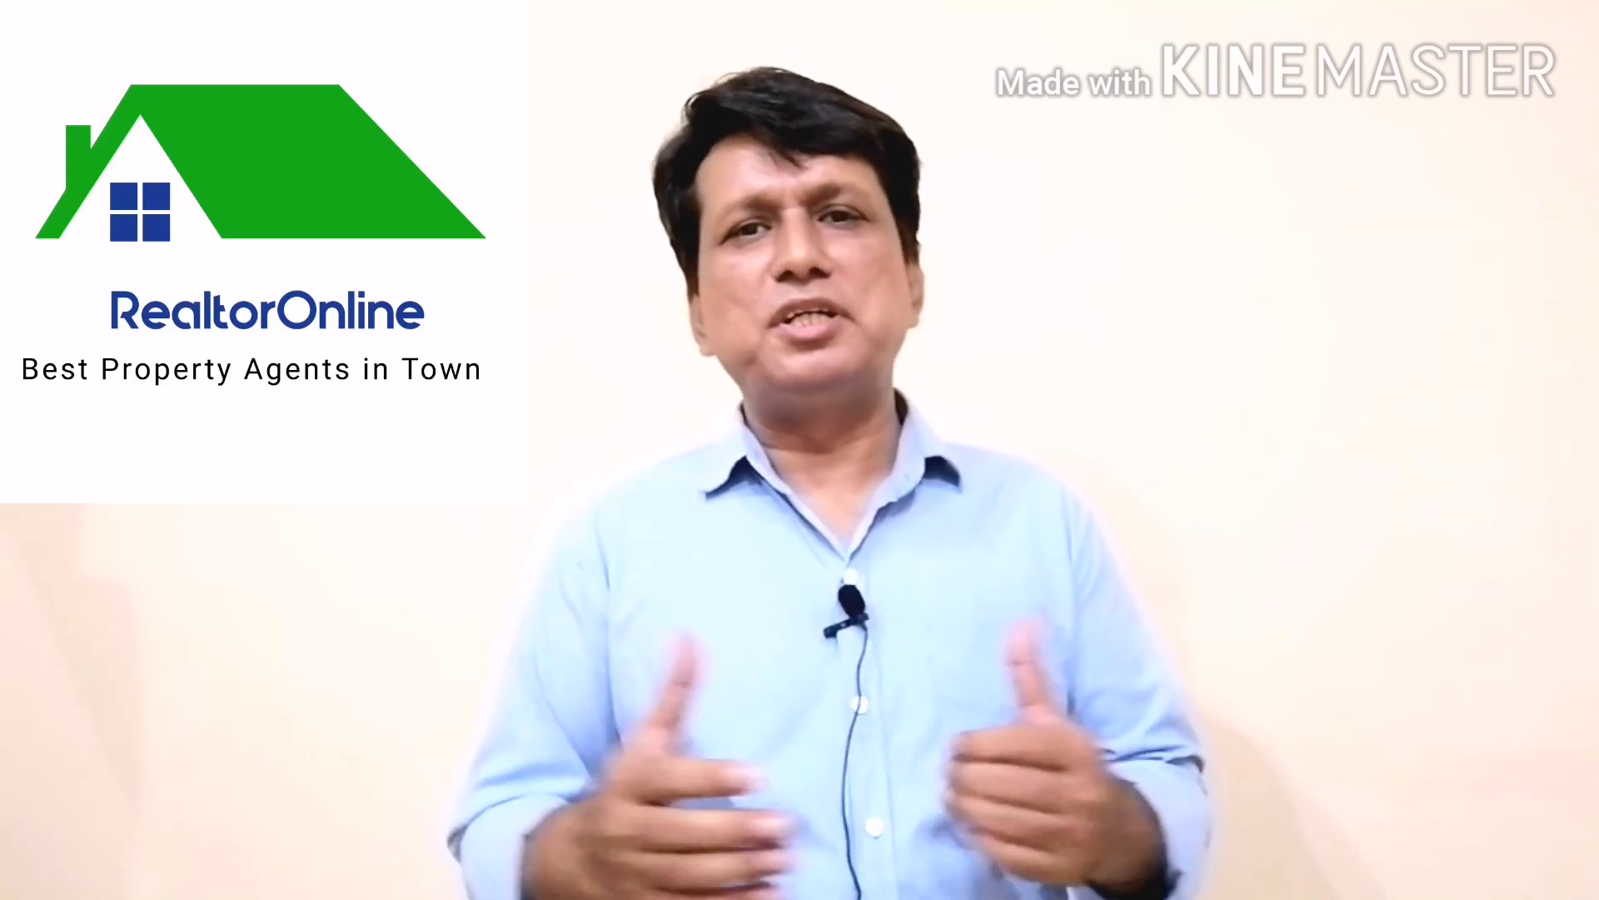